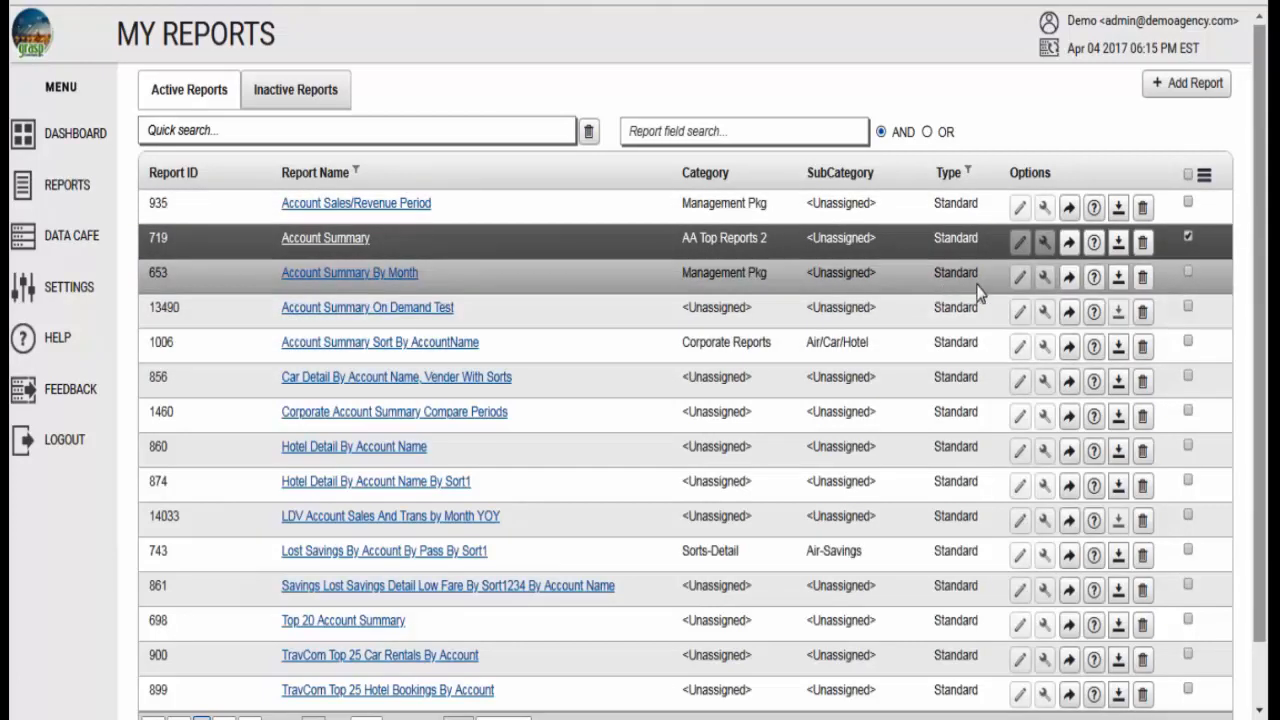
- Open the run settings for the Account Summary report and set its start date to 12/1/2017
click(1069, 243)
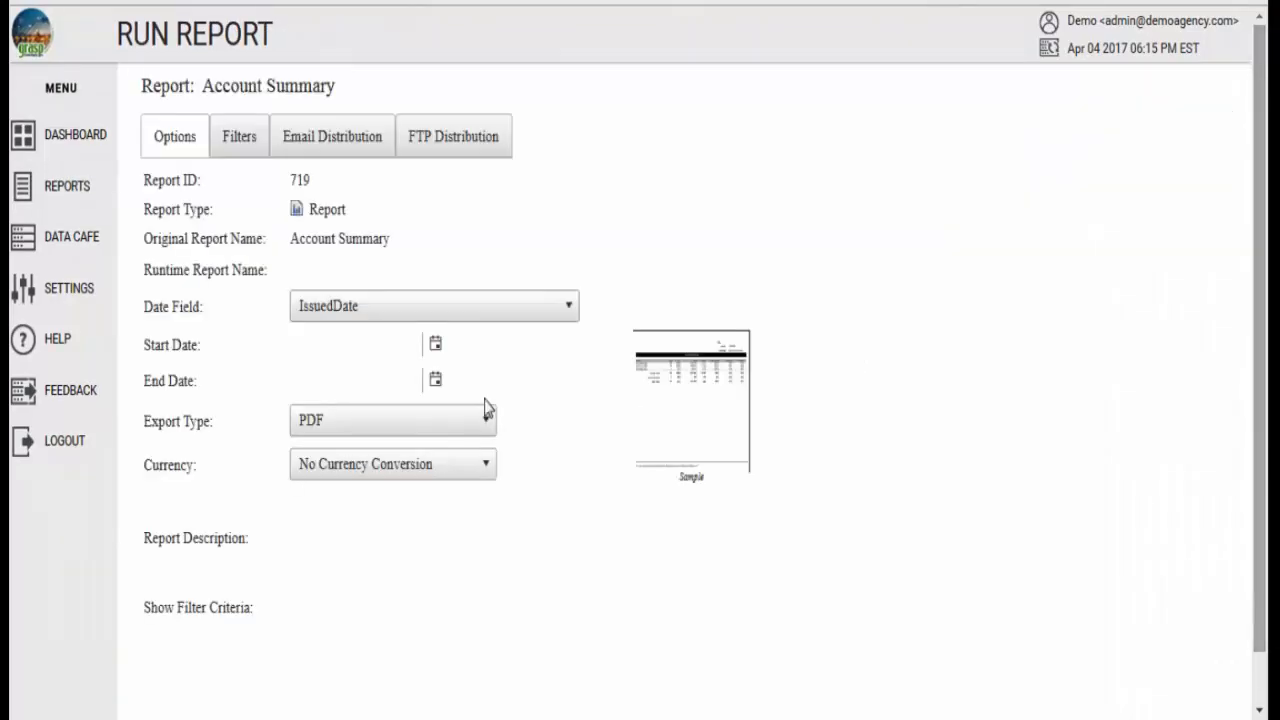
click(435, 344)
click(261, 380)
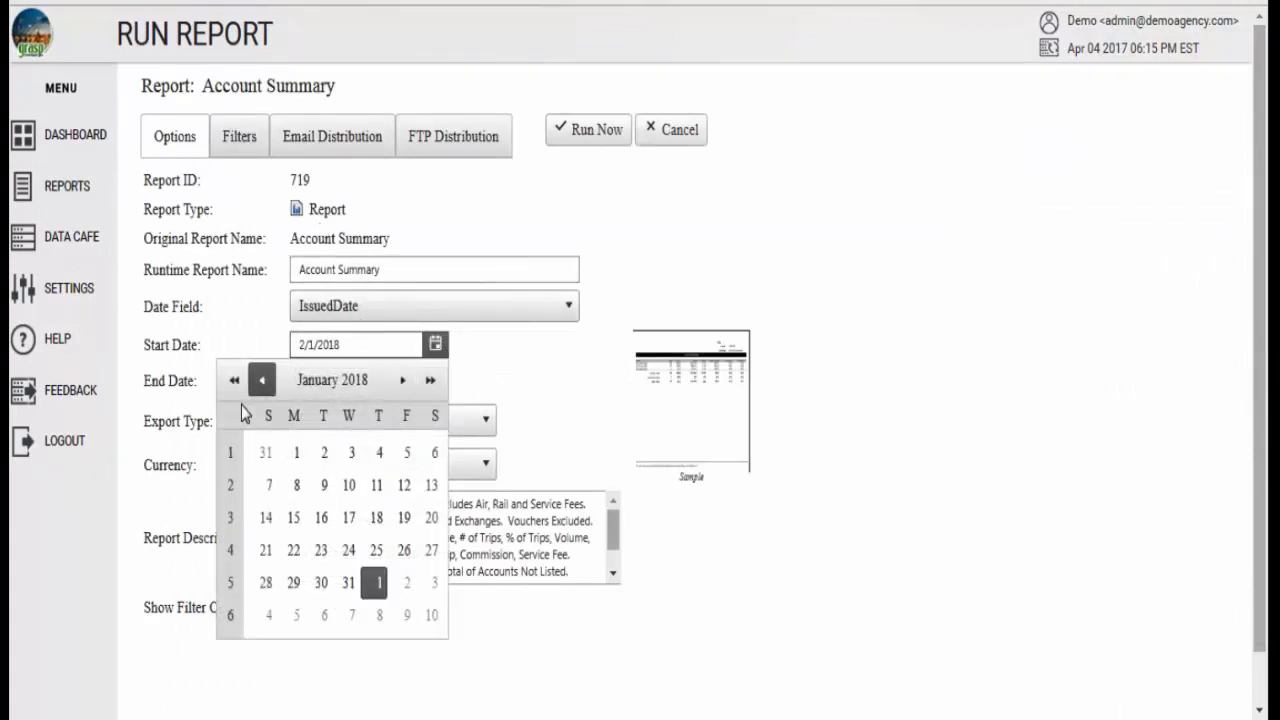
click(261, 380)
click(406, 452)
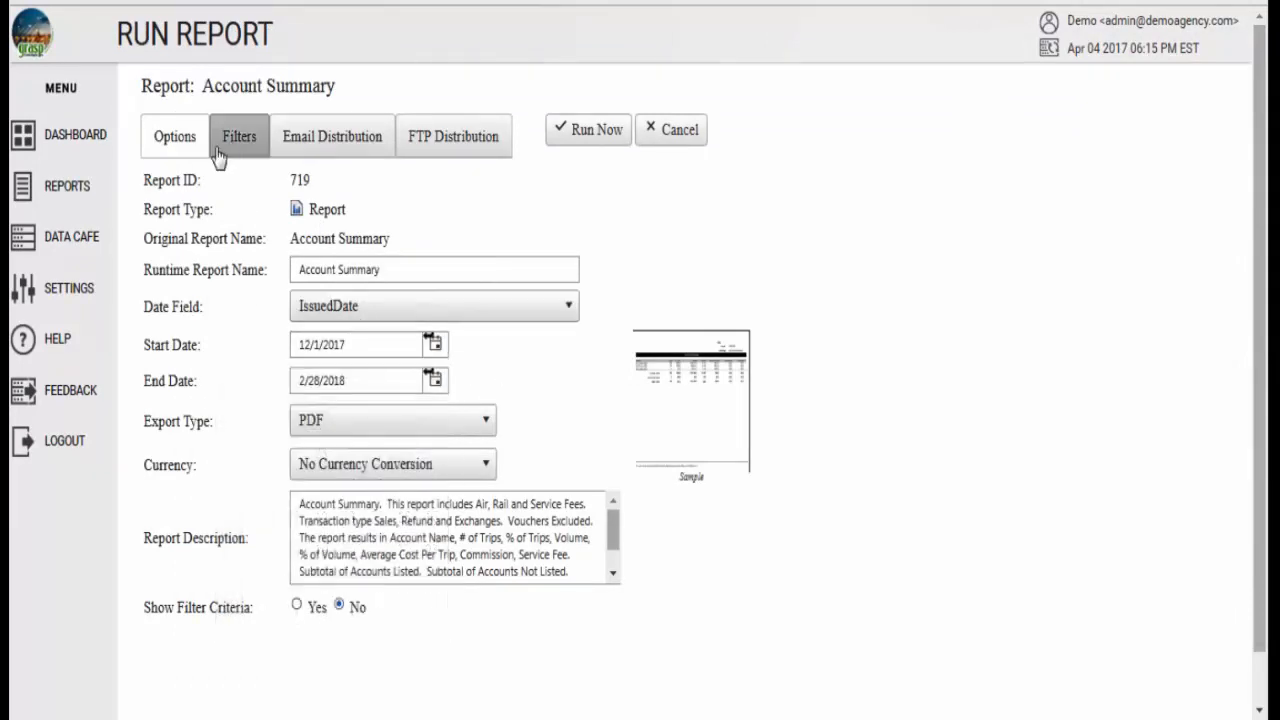
- Filter the report to the corporation Demo, Inc
click(218, 150)
click(357, 186)
text(d)
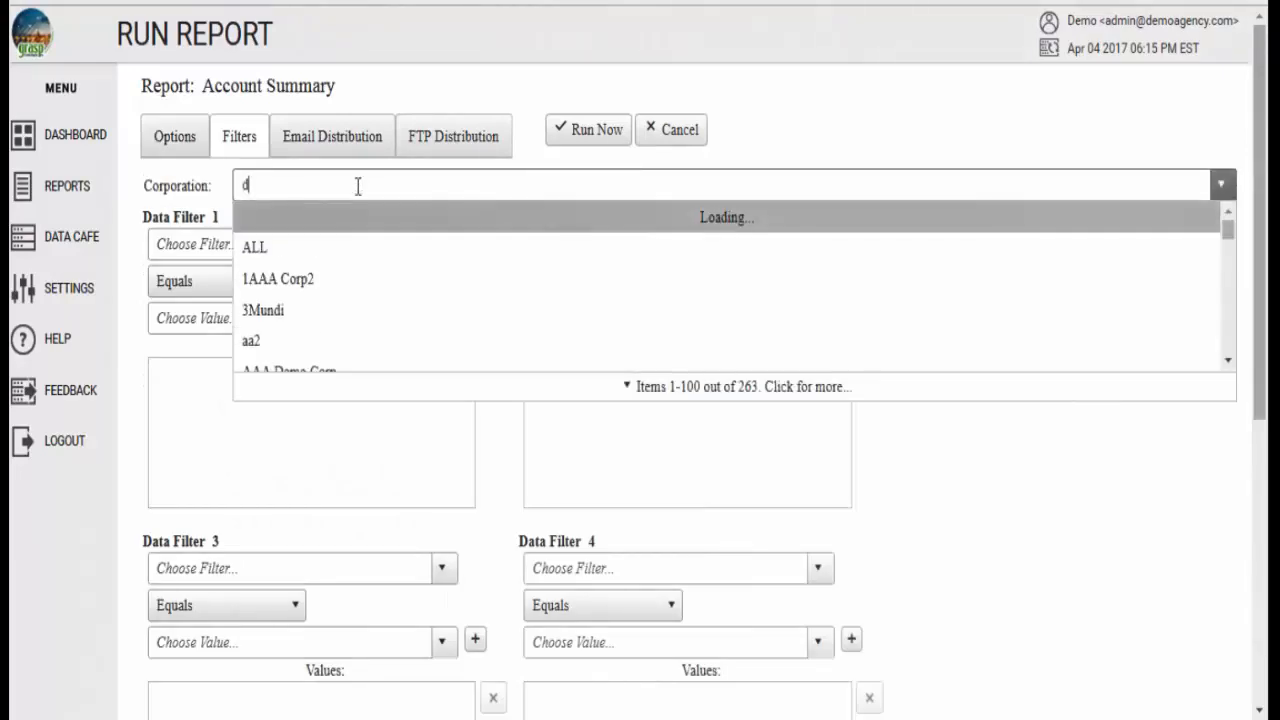
text(emo,)
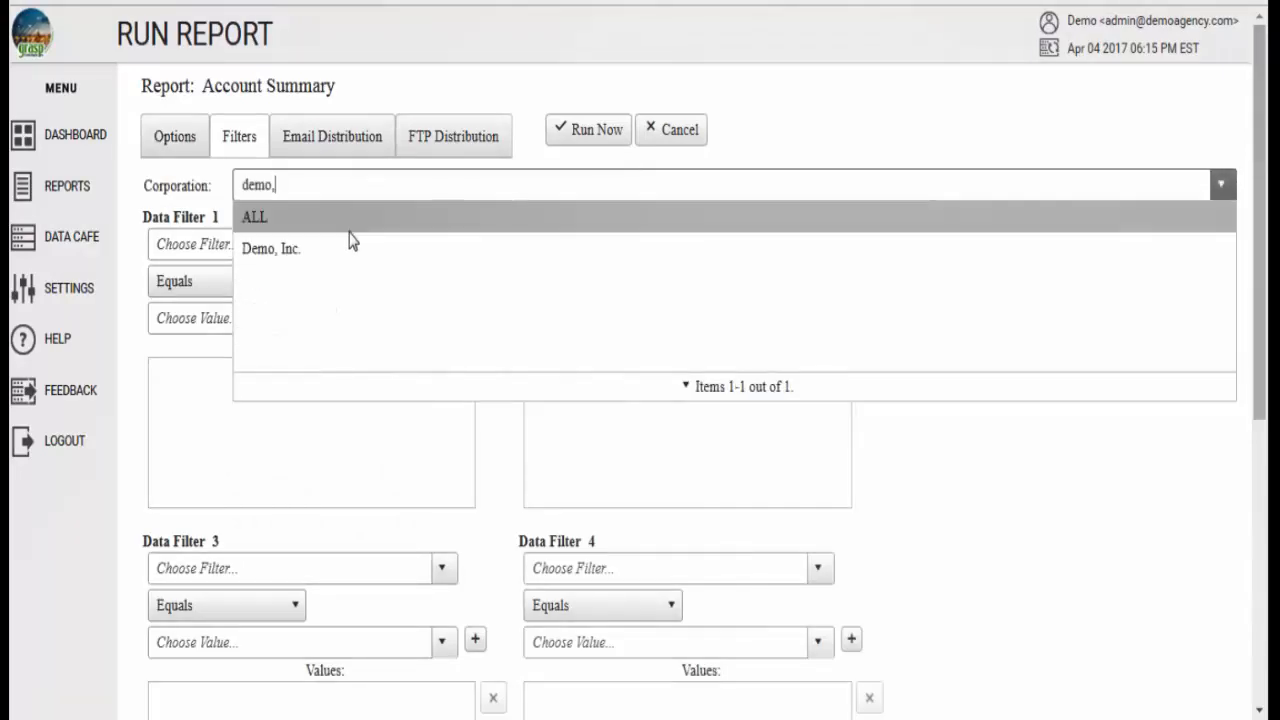
click(348, 249)
- Open the email distribution settings and examine the sender address, subject line and message body
click(308, 148)
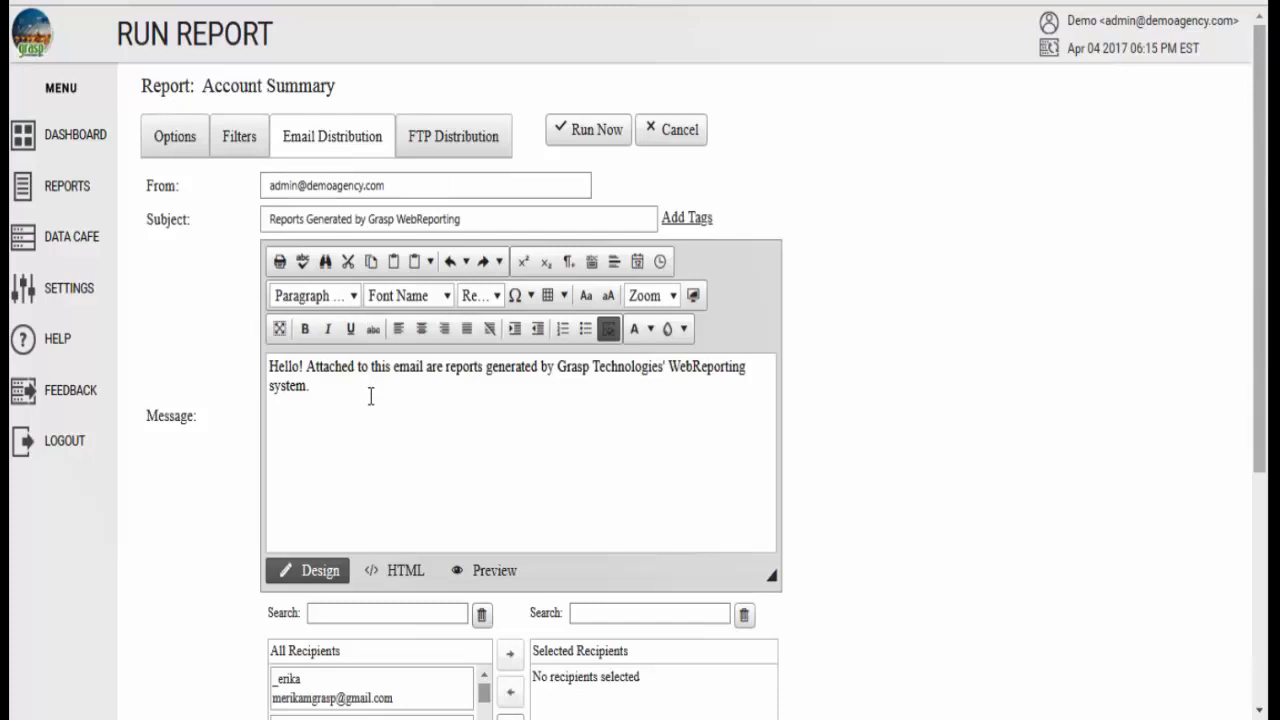
scroll(630, 315, down, 1)
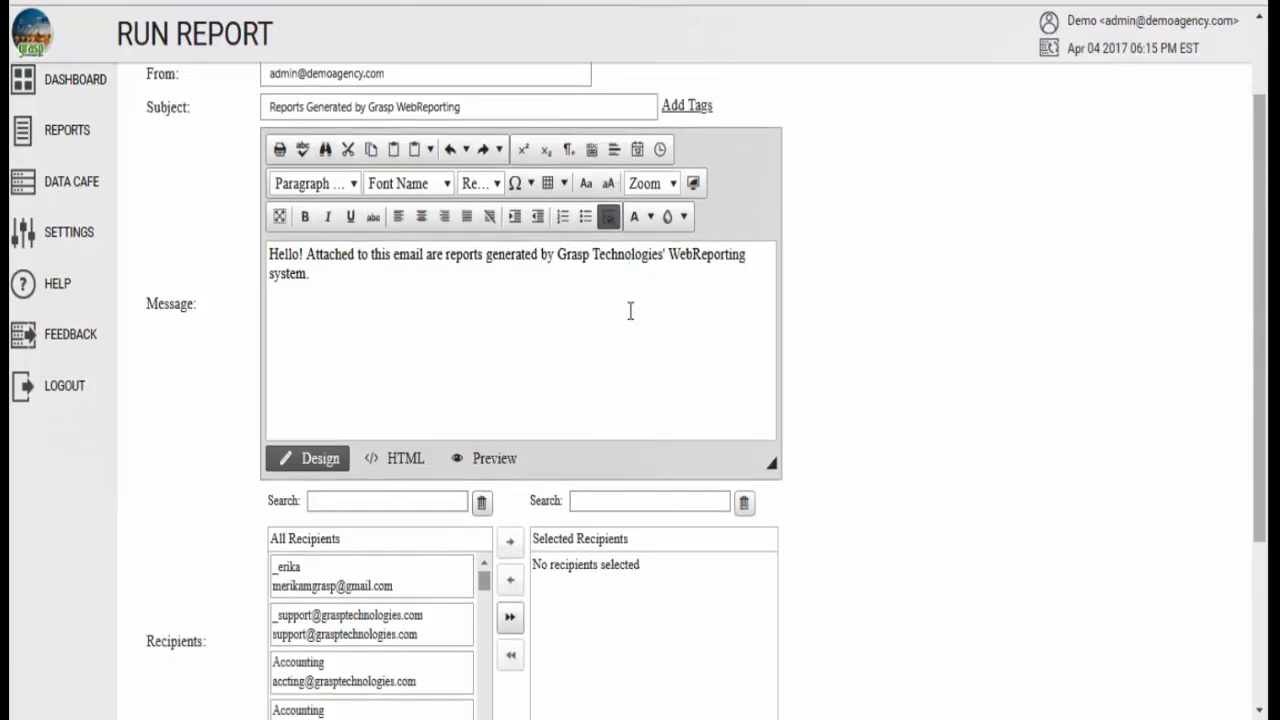
scroll(630, 311, up, 1)
drag(405, 186, 263, 186)
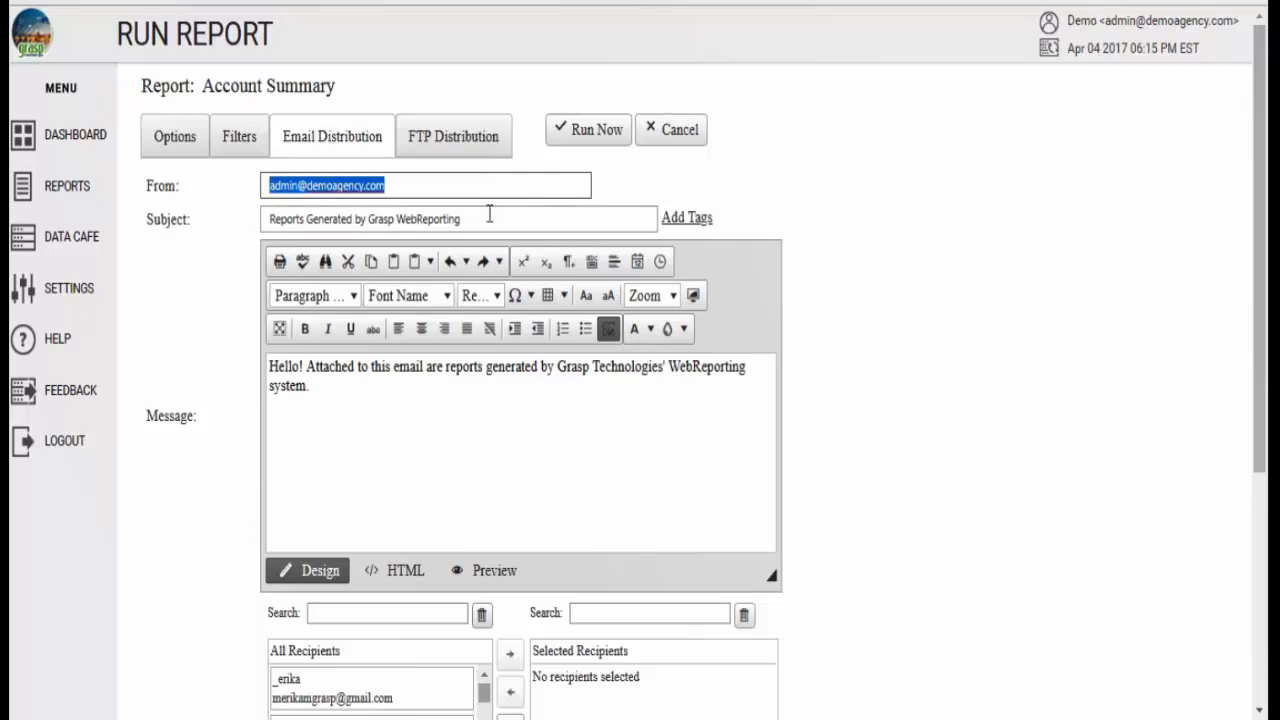
drag(493, 220, 265, 218)
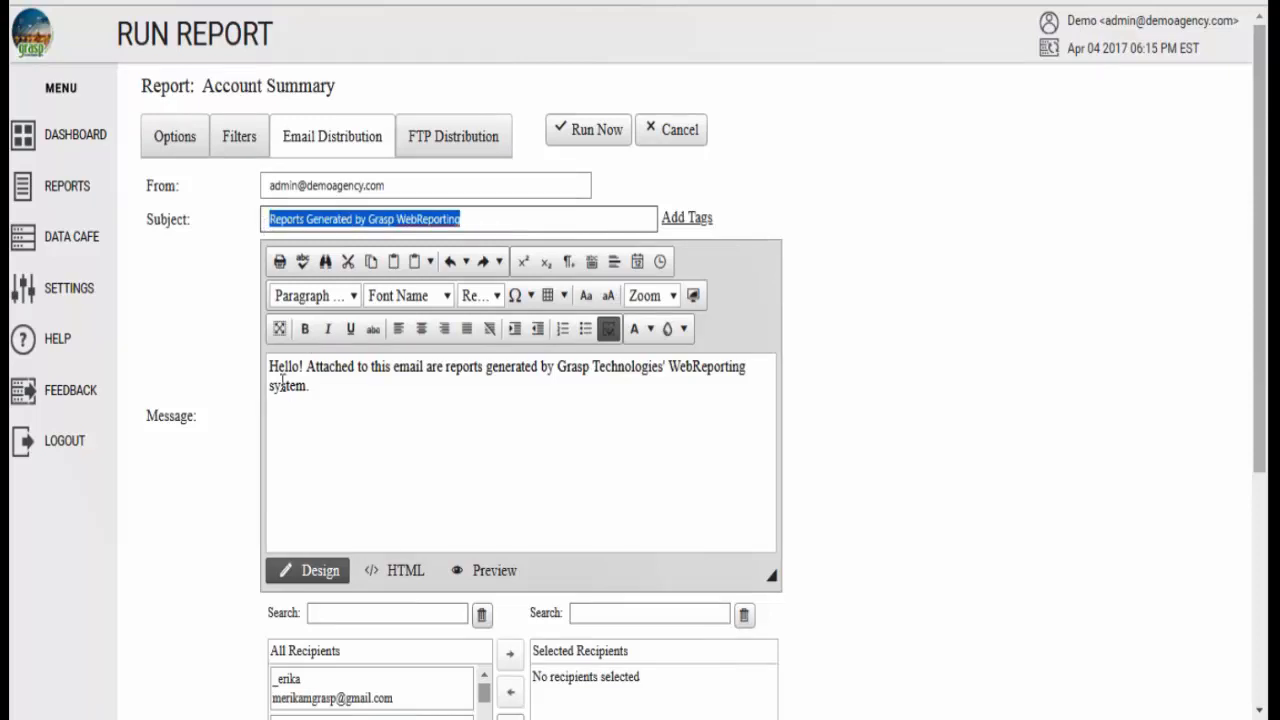
drag(272, 366, 354, 403)
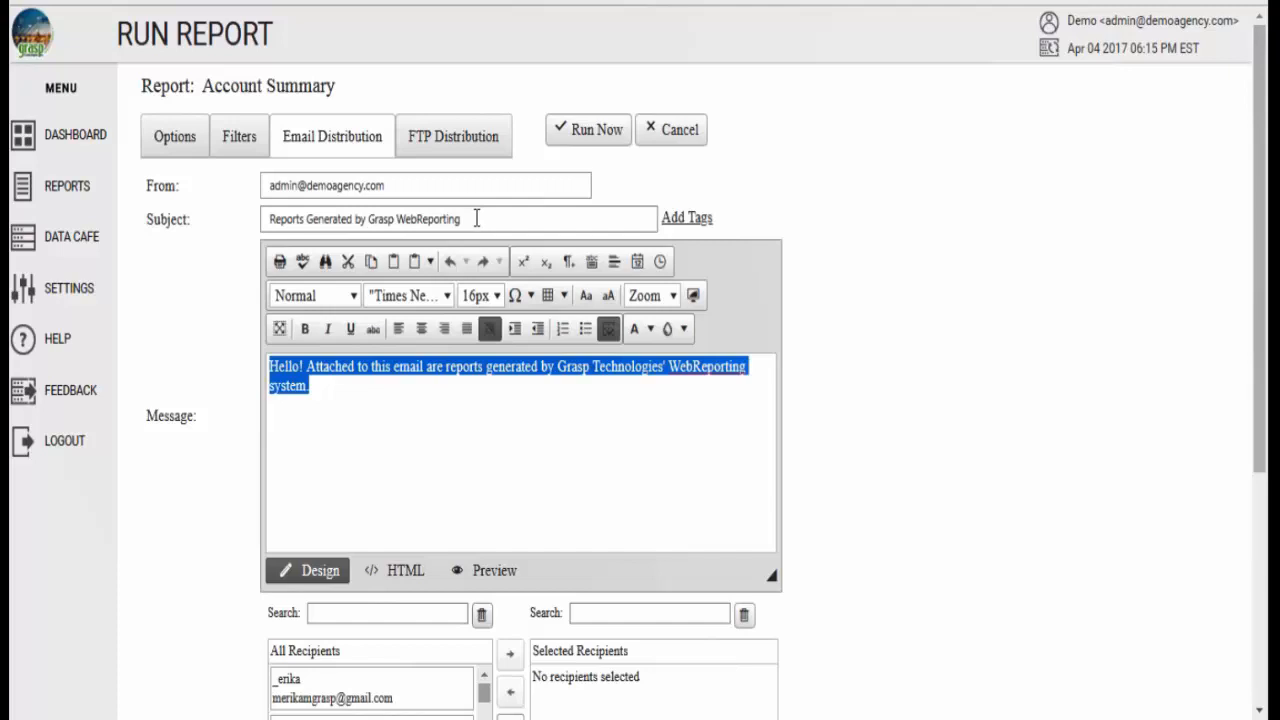
triple_click(477, 218)
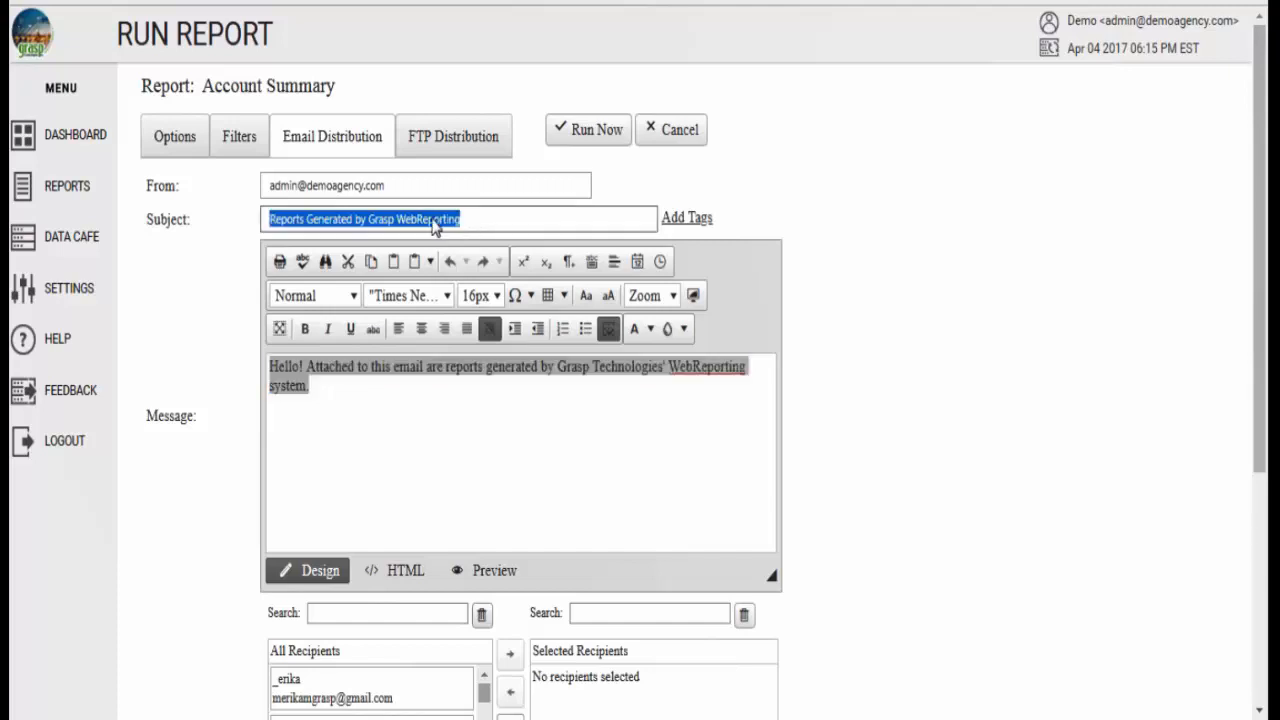
click(497, 218)
click(385, 413)
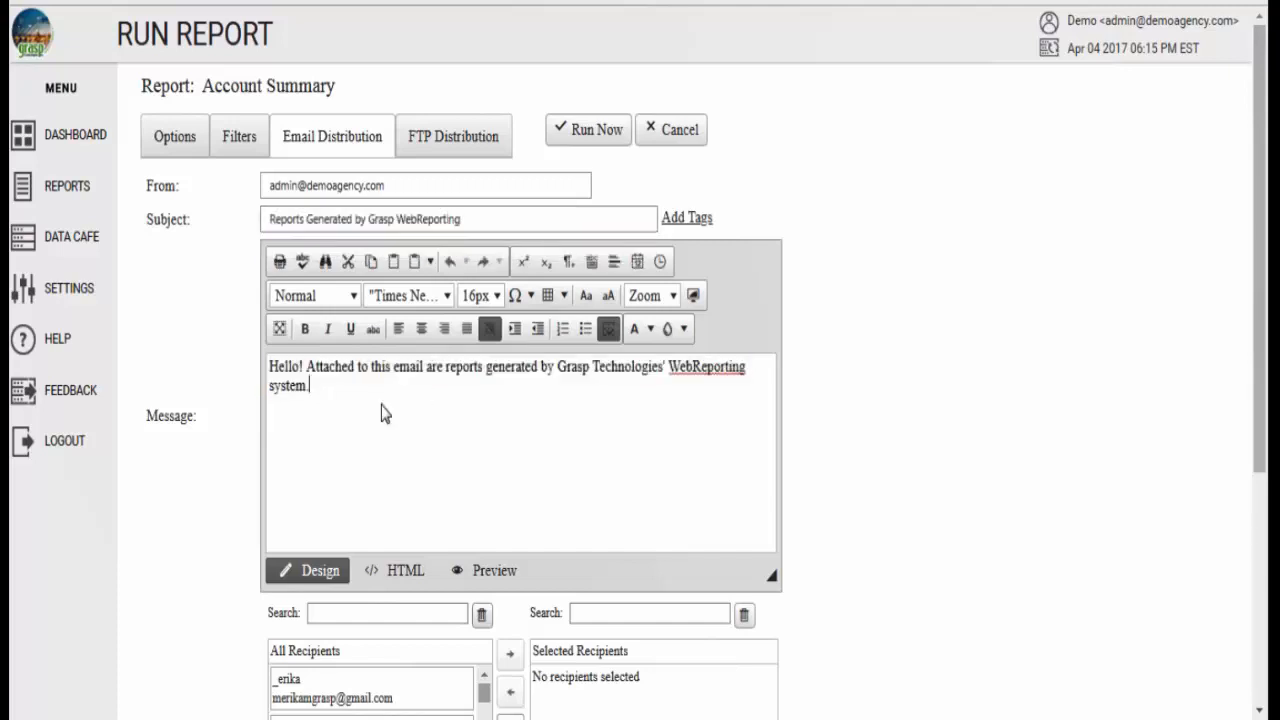
- Start a new email recipient contact and enter the contact's full name
scroll(431, 405, down, 2)
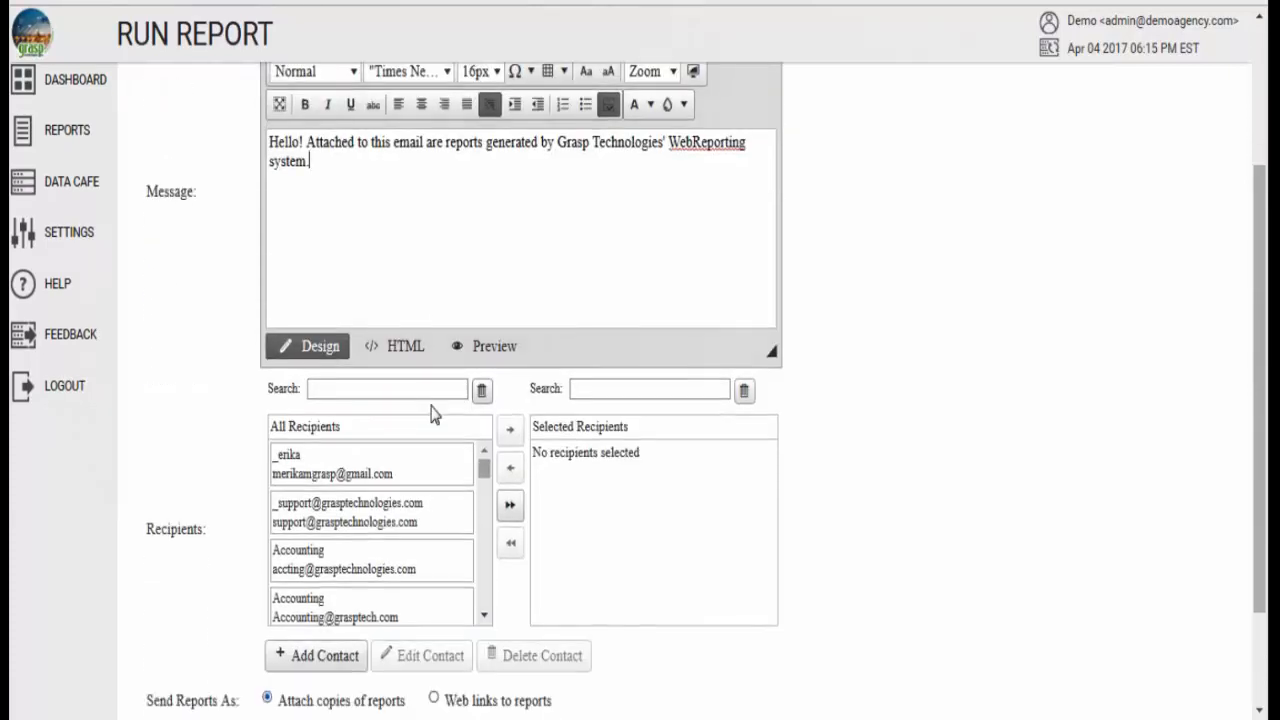
scroll(433, 405, down, 3)
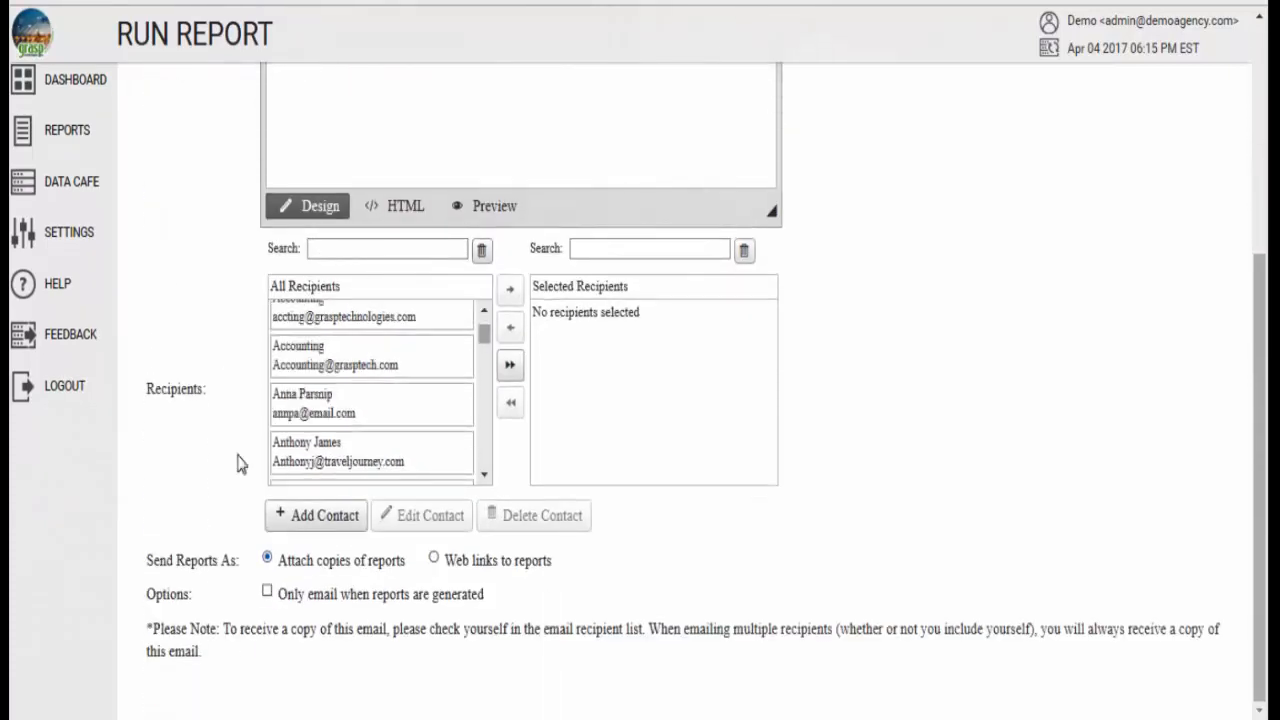
click(330, 520)
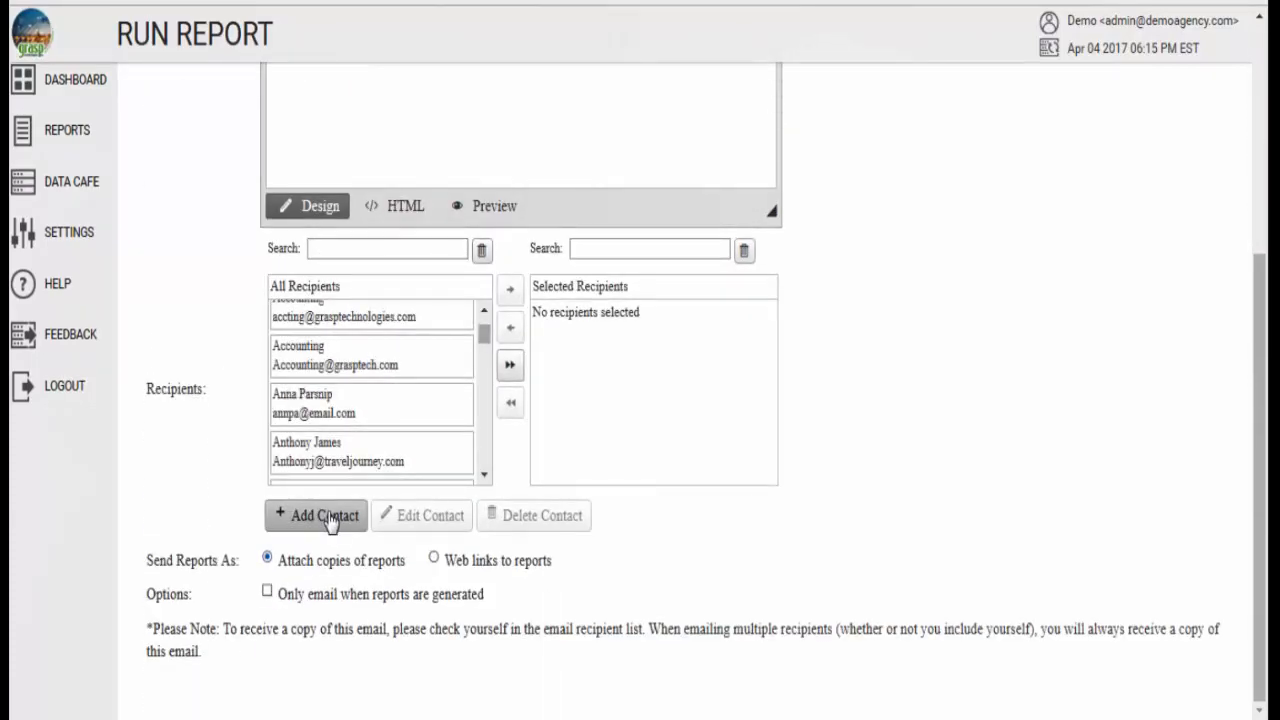
click(331, 521)
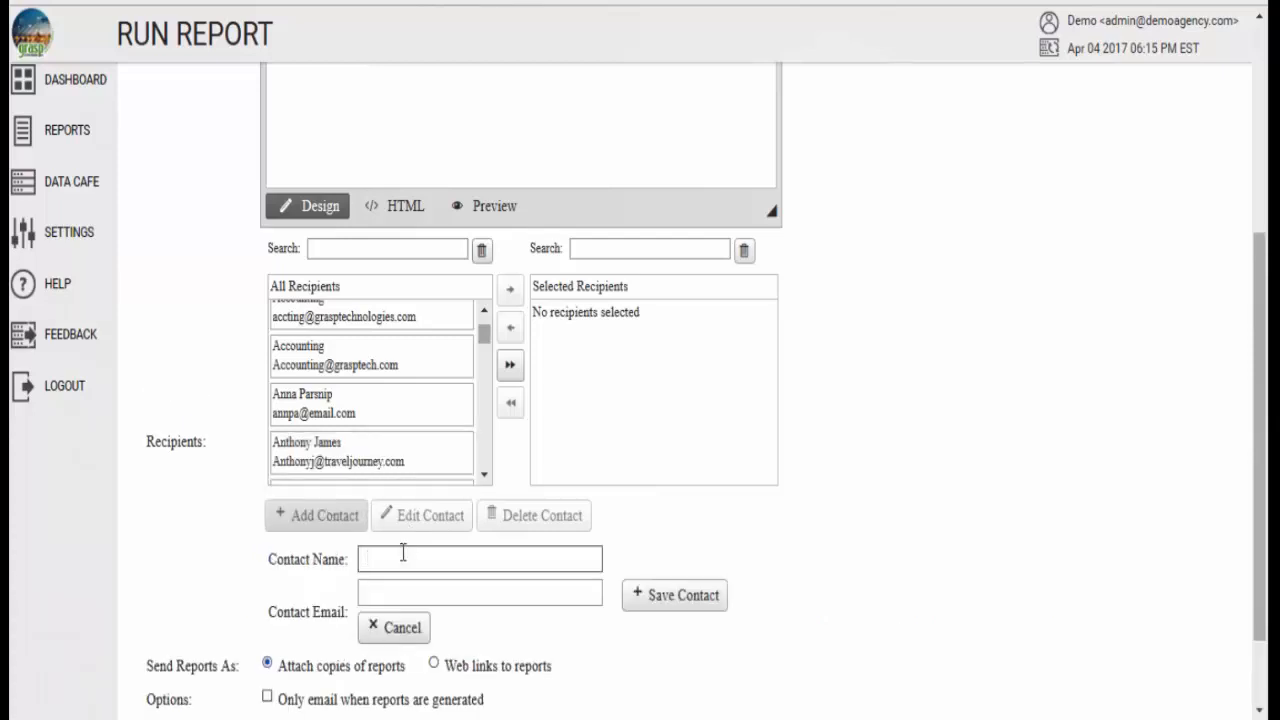
text(Jane)
key(Tab)
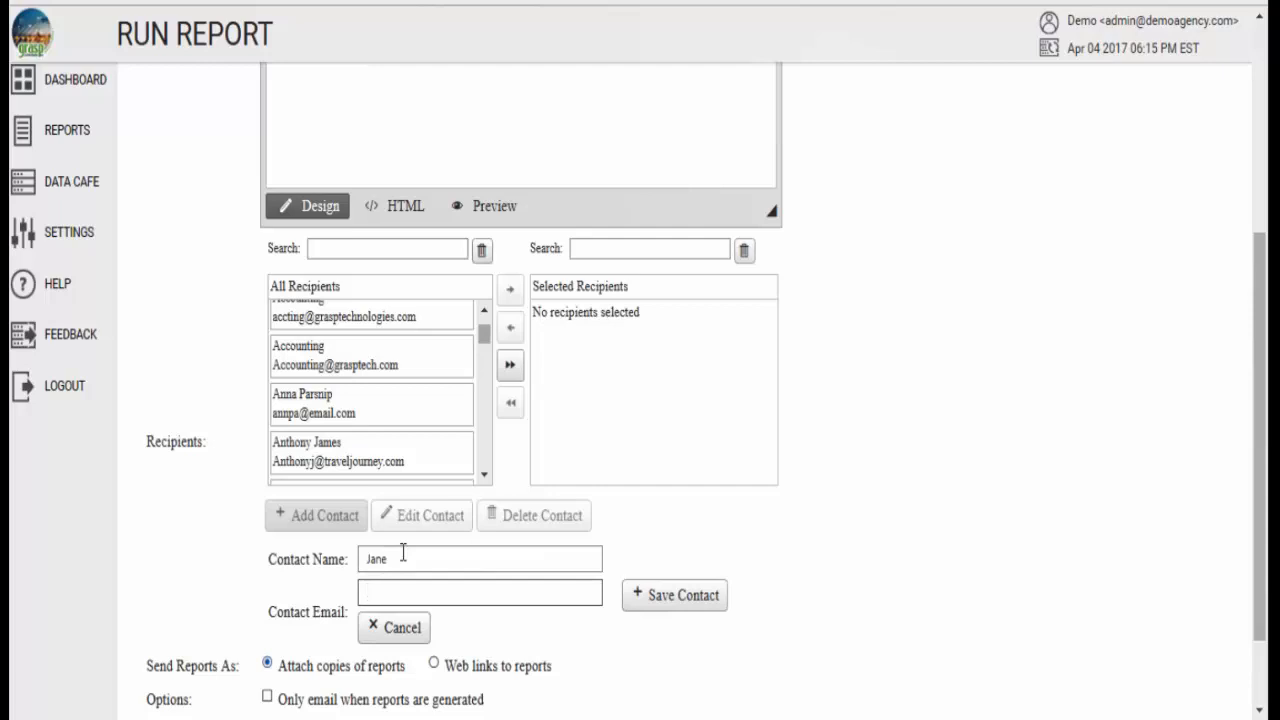
click(409, 555)
text(Doe)
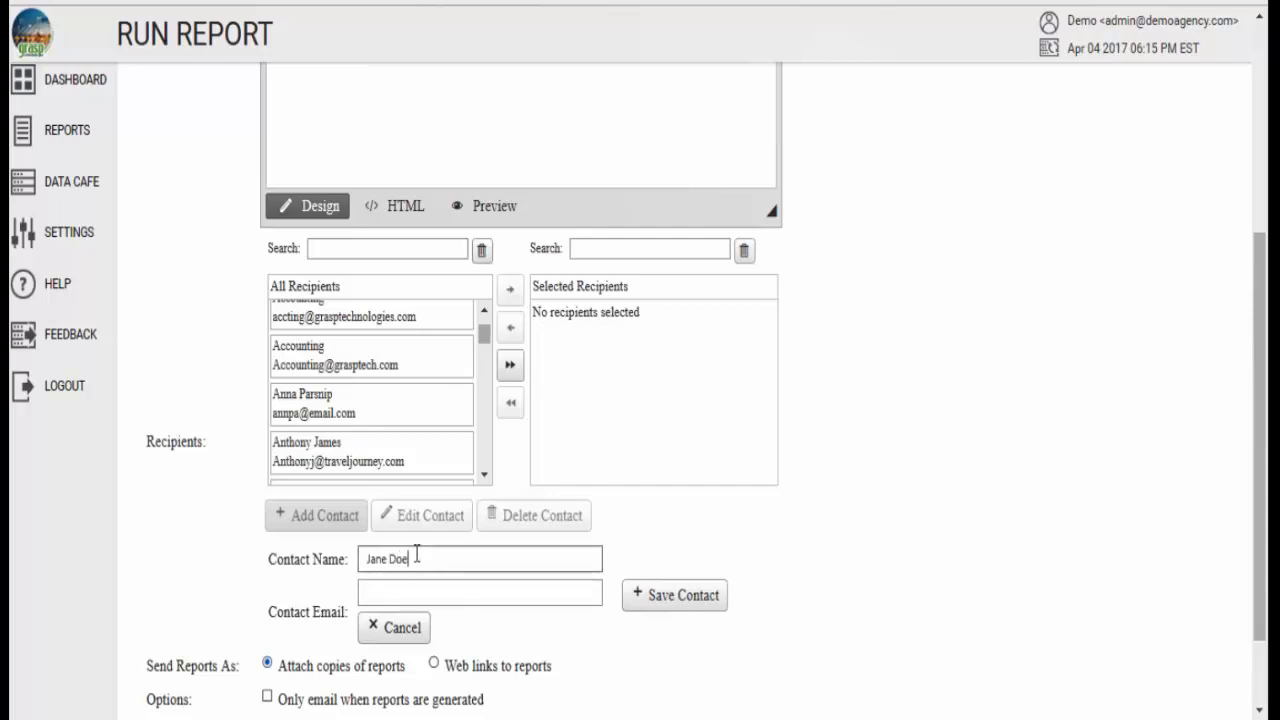
- Enter the new contact's email address and save the contact
click(412, 592)
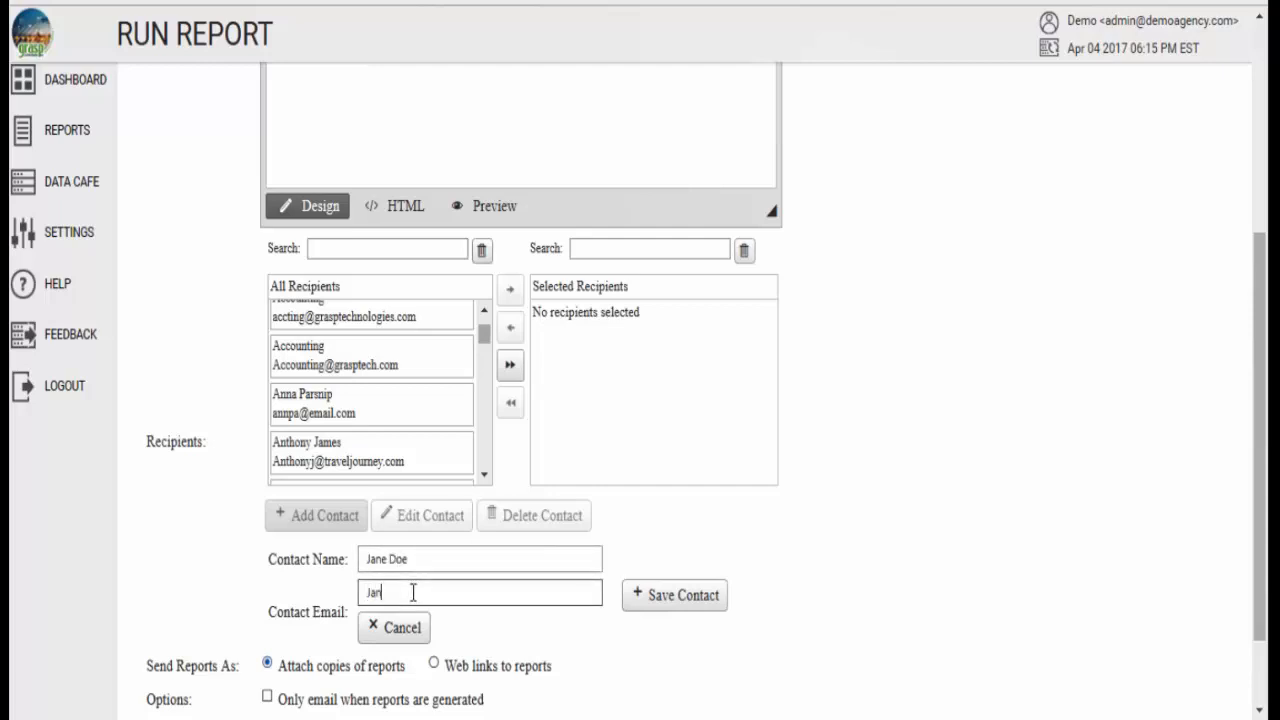
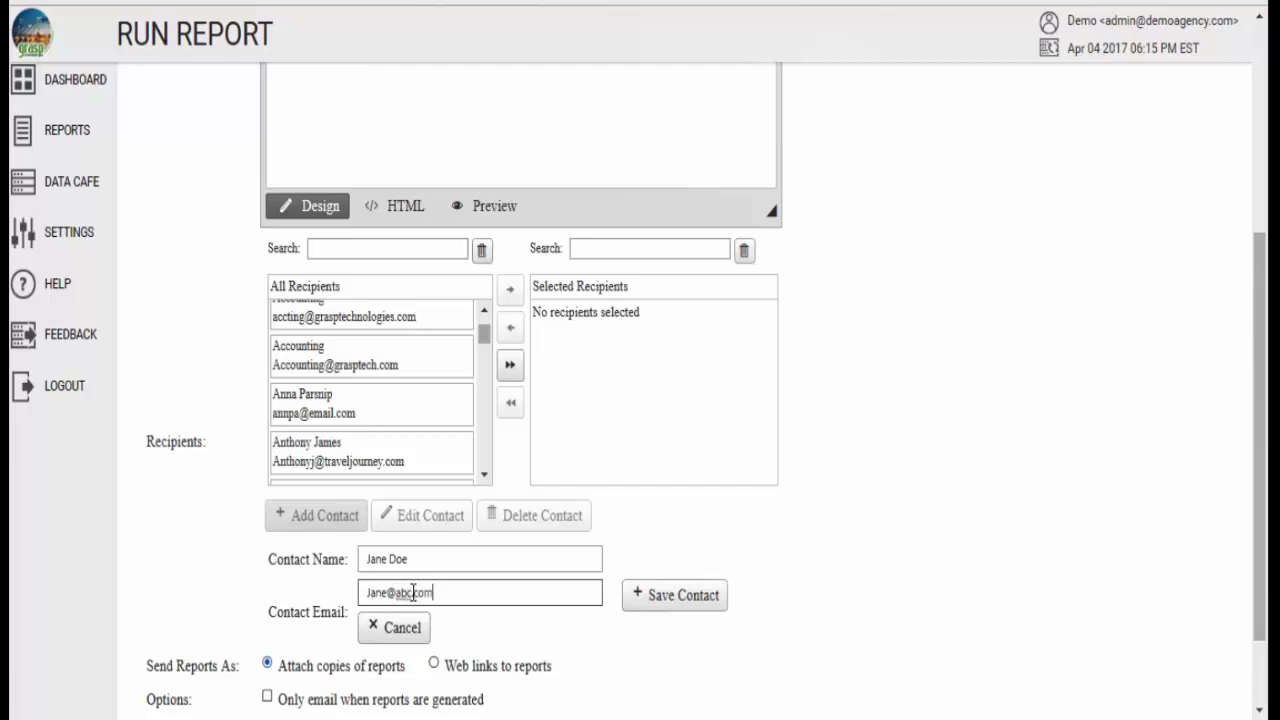
click(700, 603)
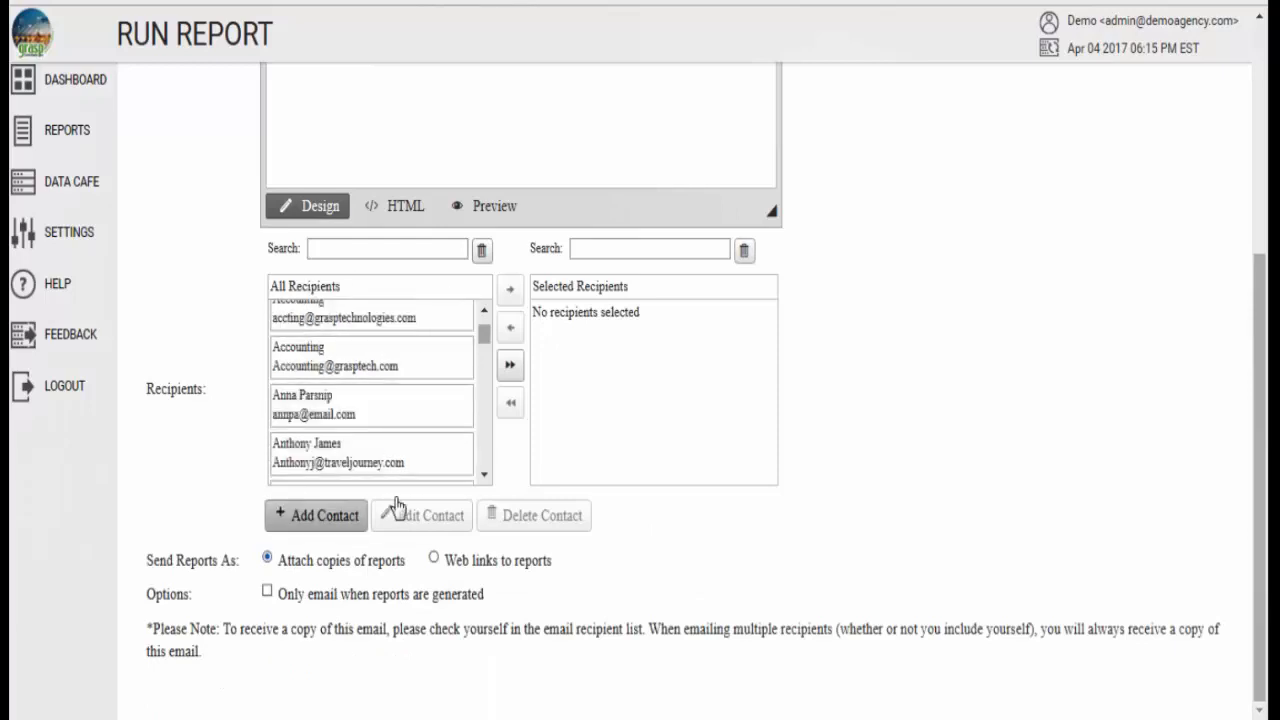
- Find the new contact by first name among all recipients and add it to the selected recipients
mouse_move(485, 333)
mouse_down()
mouse_move(489, 369)
mouse_move(488, 320)
mouse_up()
click(410, 251)
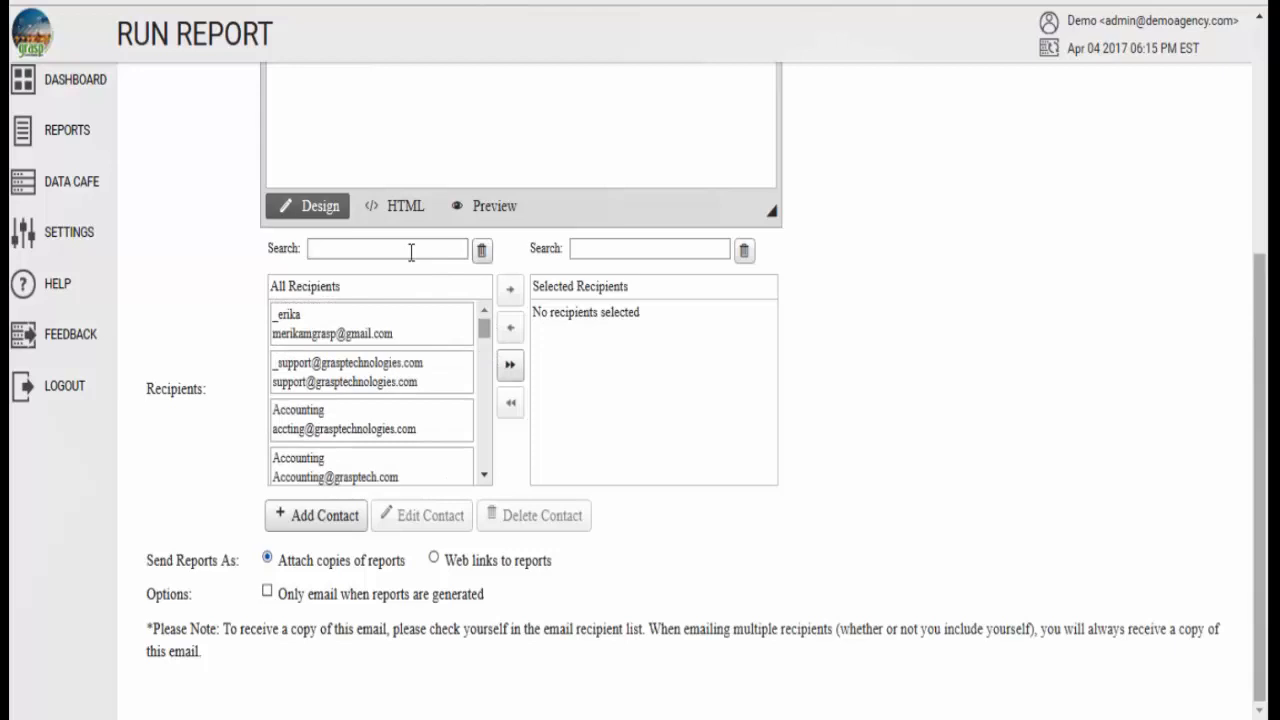
text(jane)
click(357, 337)
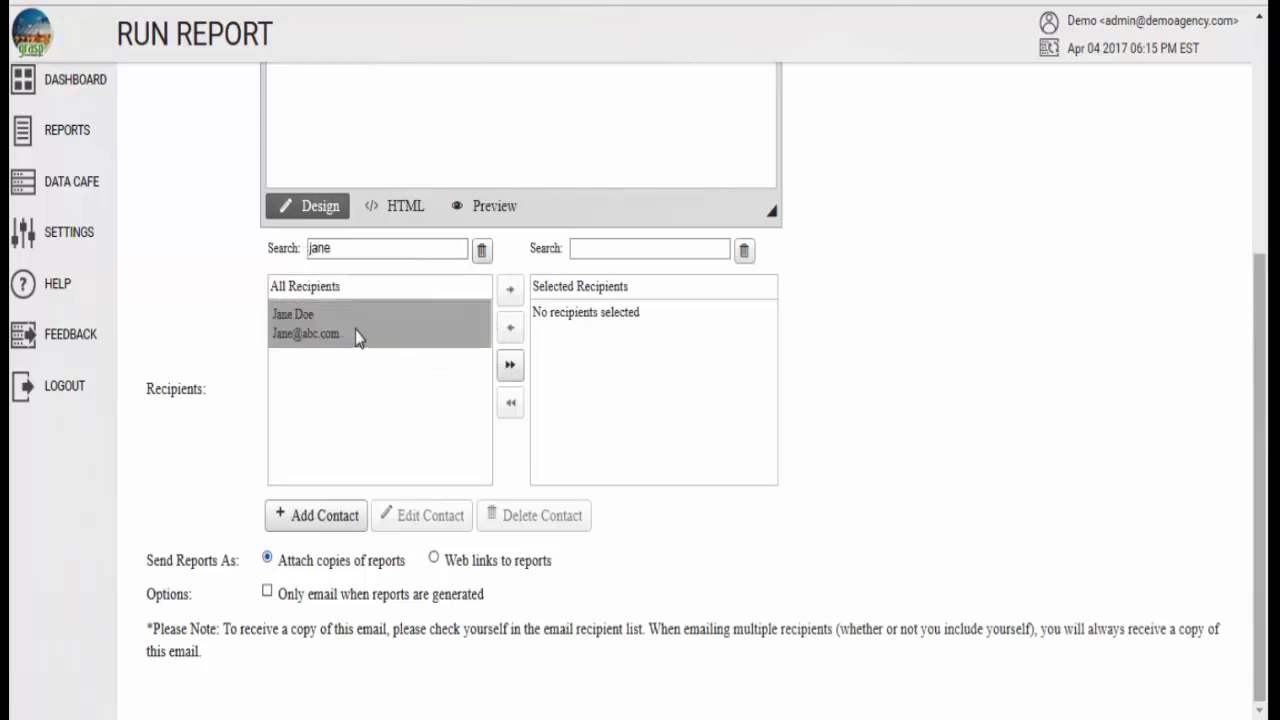
click(319, 322)
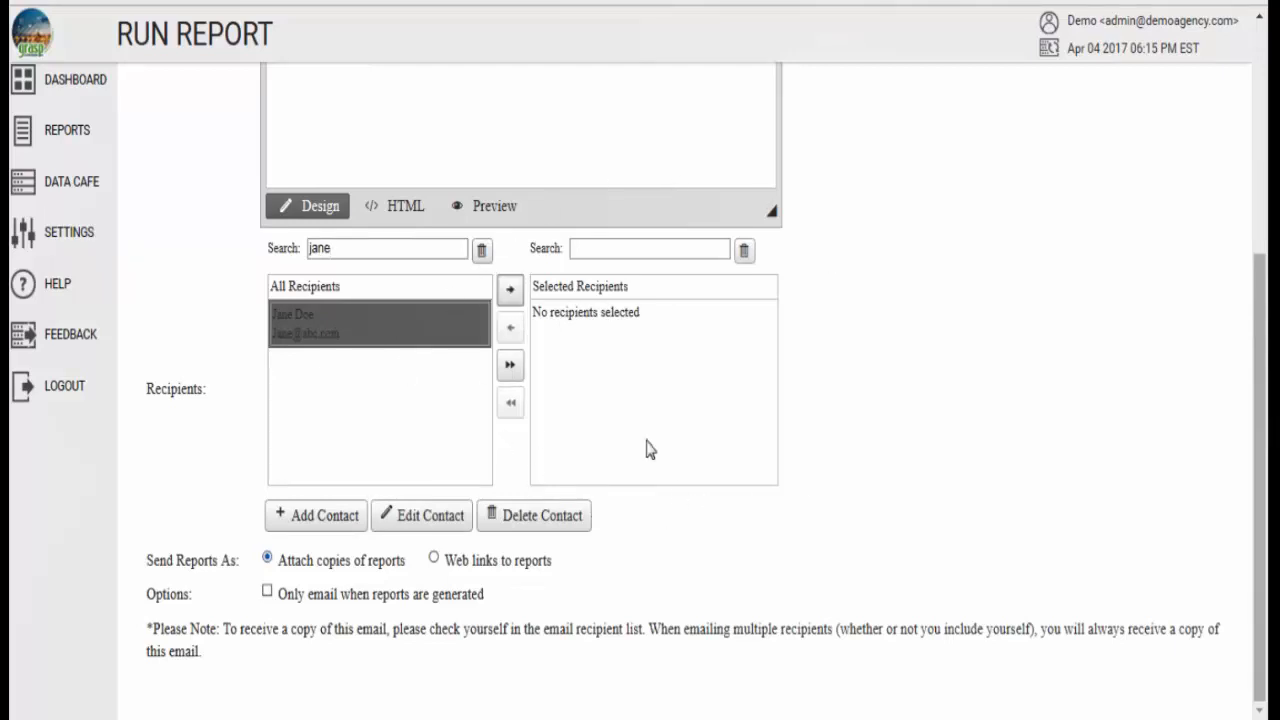
click(658, 339)
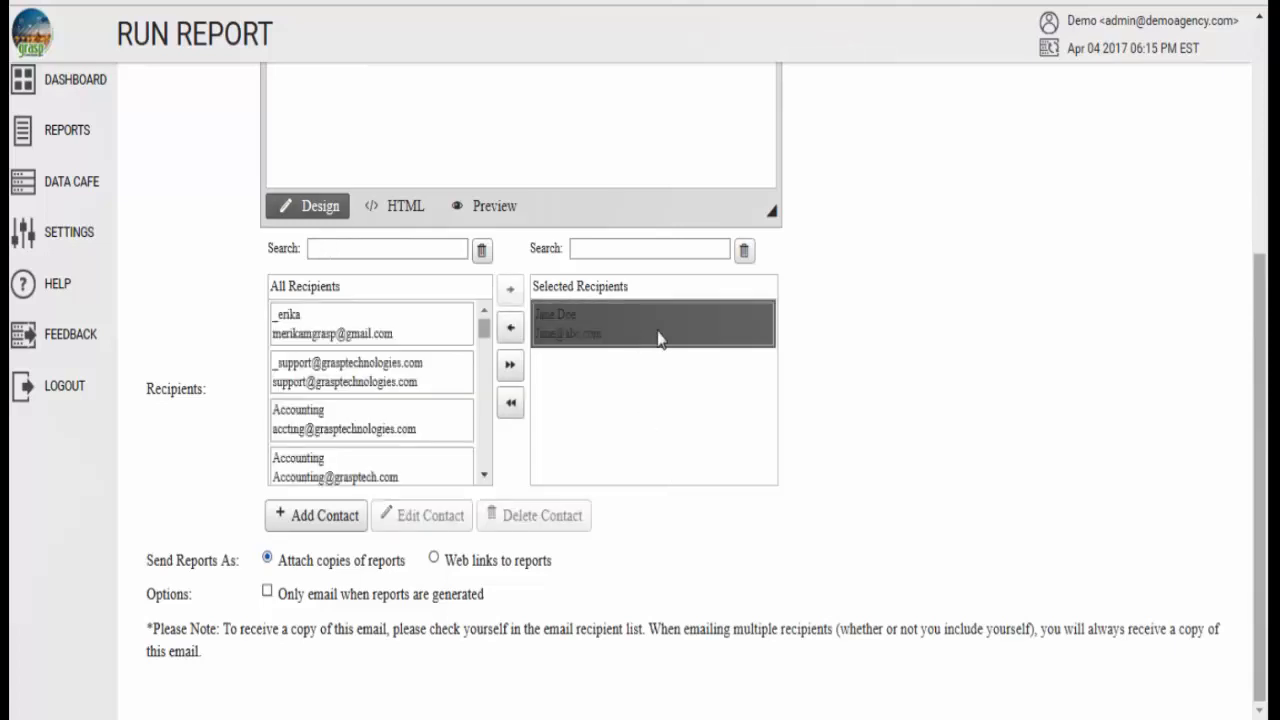
- Return the contact to the full recipient list, find it again by first name and reselect it as a recipient
drag(666, 325, 394, 306)
click(379, 251)
text(jane)
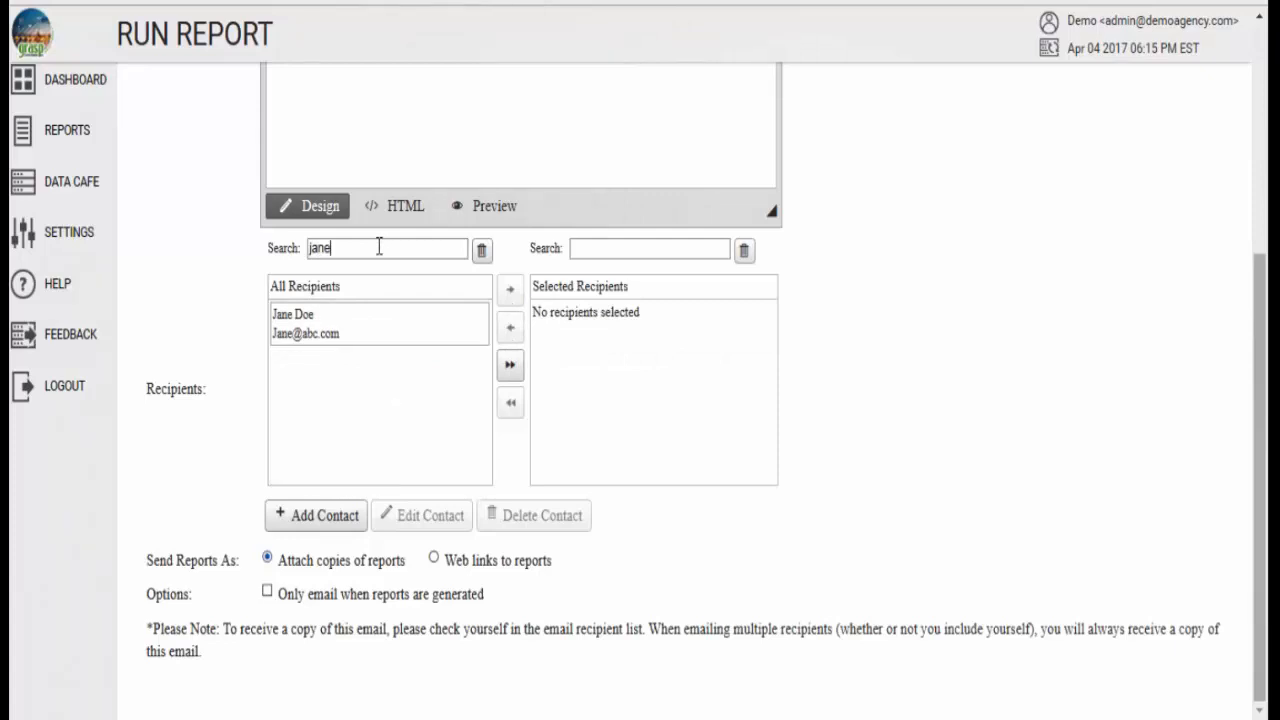
click(386, 327)
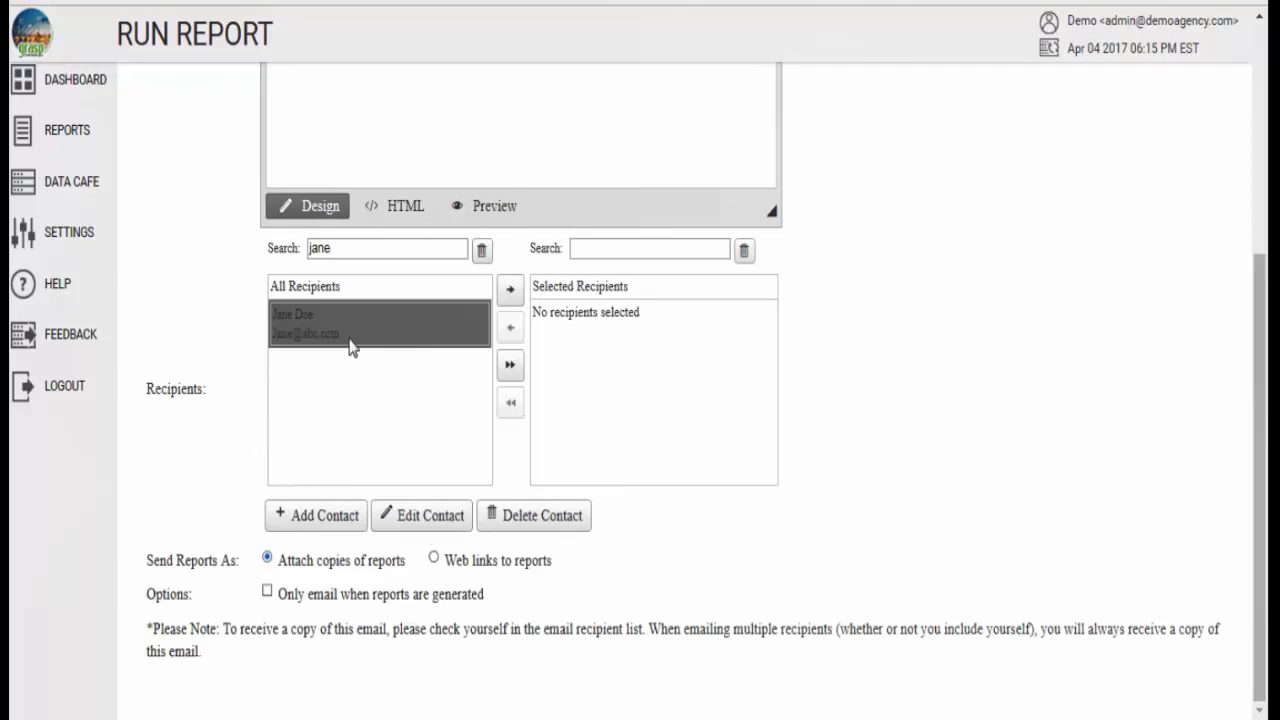
drag(351, 338, 580, 337)
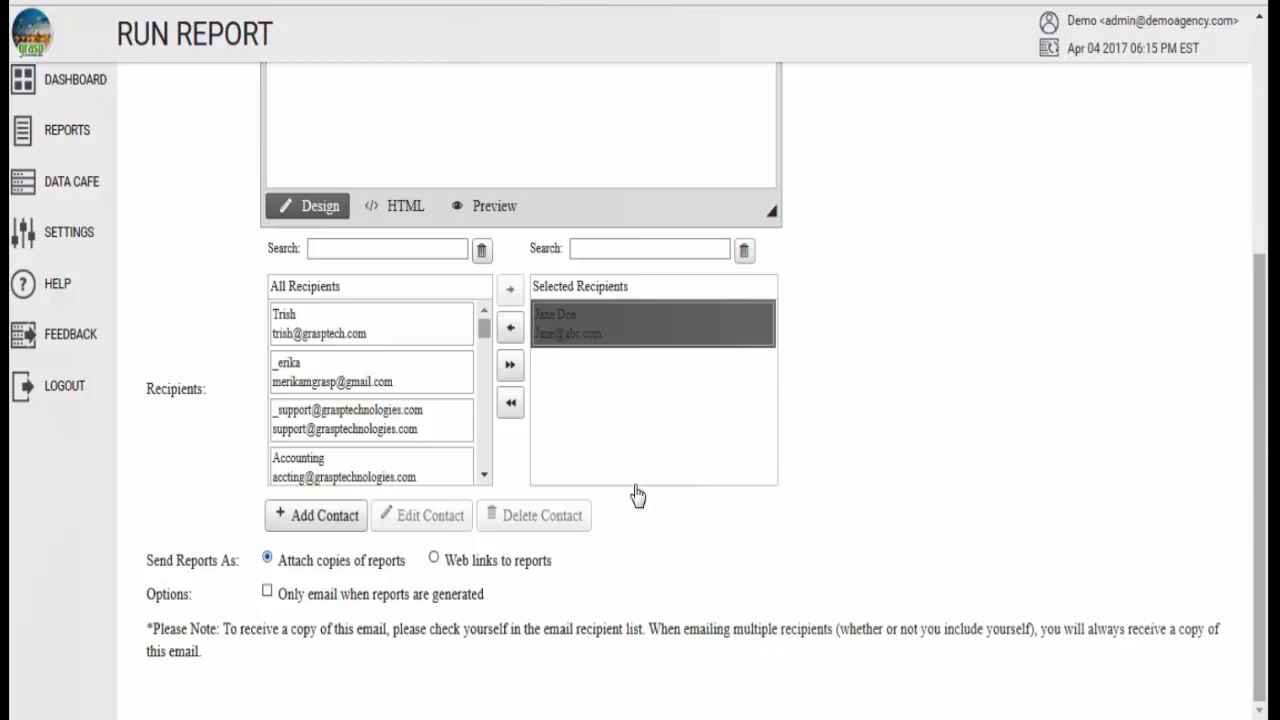
- Review the email's sender address, message and recipient settings
scroll(630, 440, up, 4)
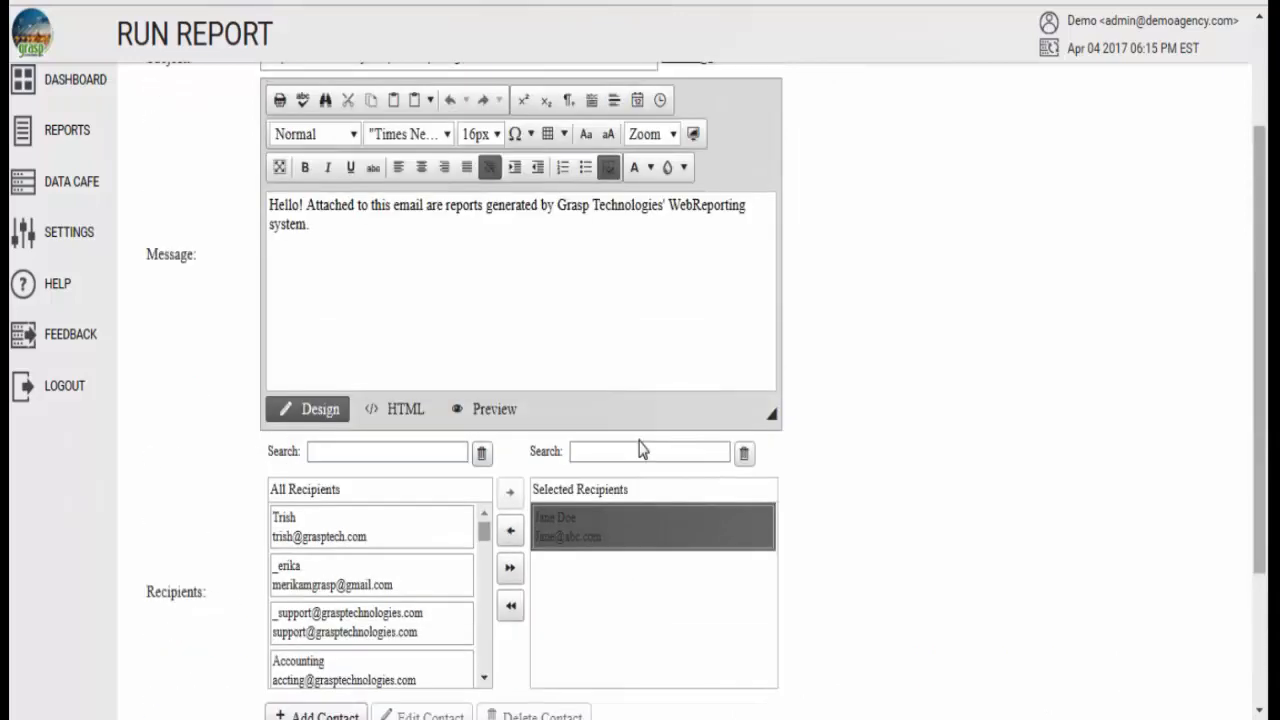
drag(409, 184, 268, 187)
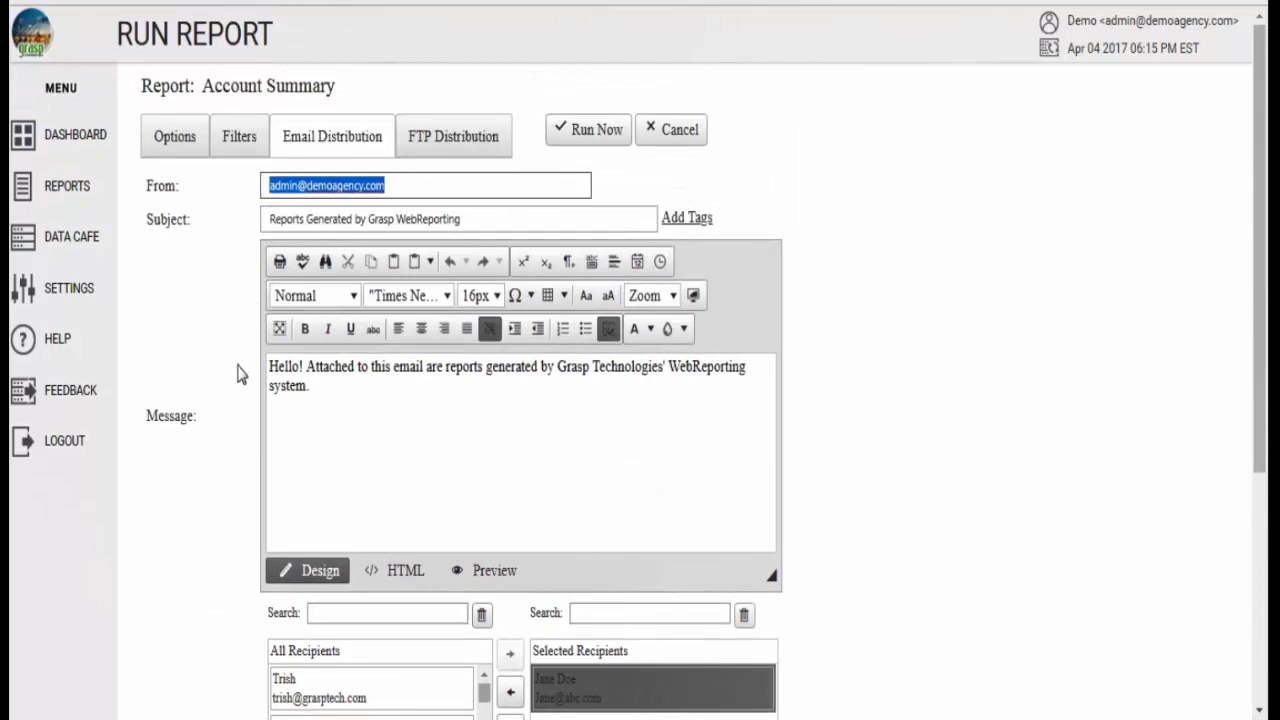
scroll(238, 374, down, 4)
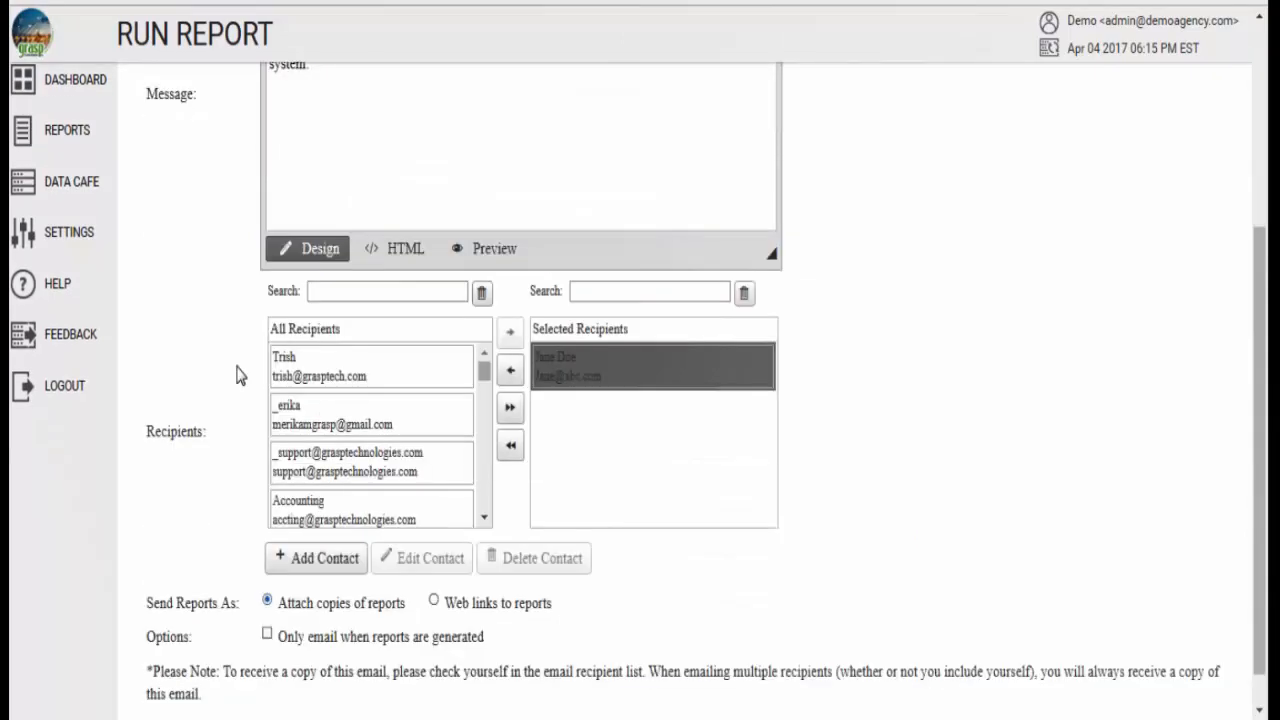
- Run the Account Summary report and open the report history to check its entry
scroll(268, 393, up, 4)
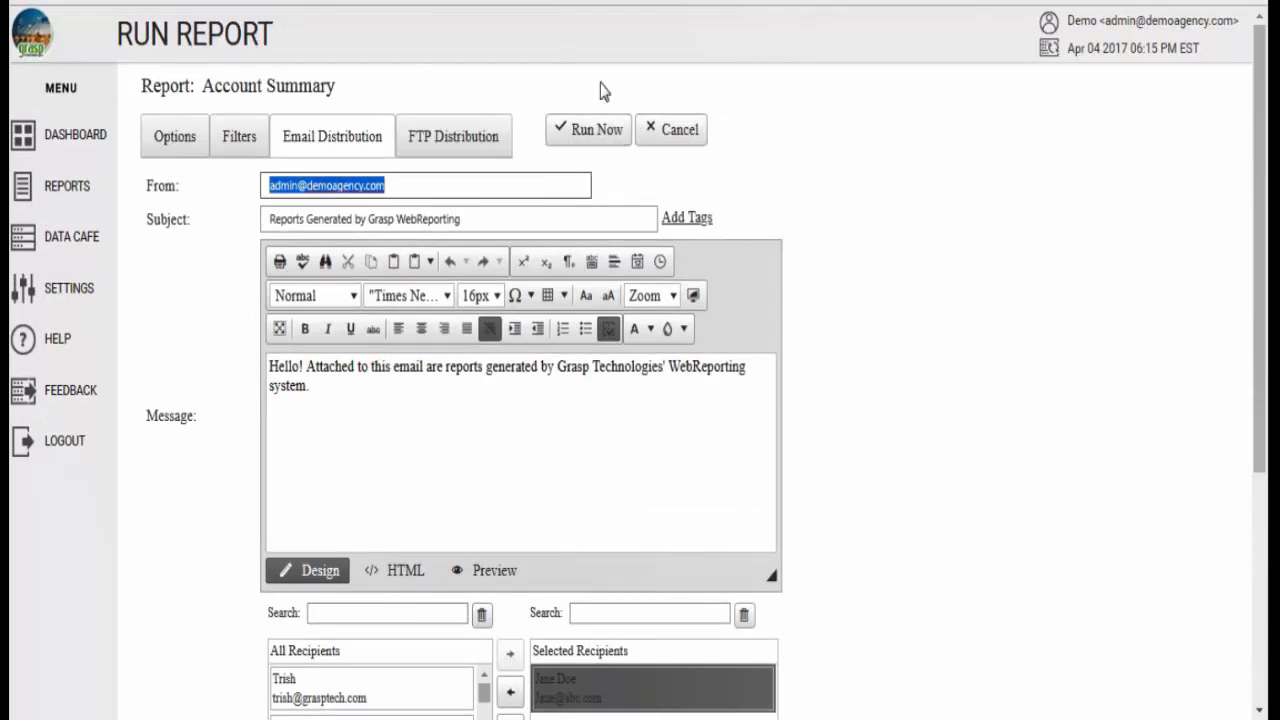
mouse_move(54, 186)
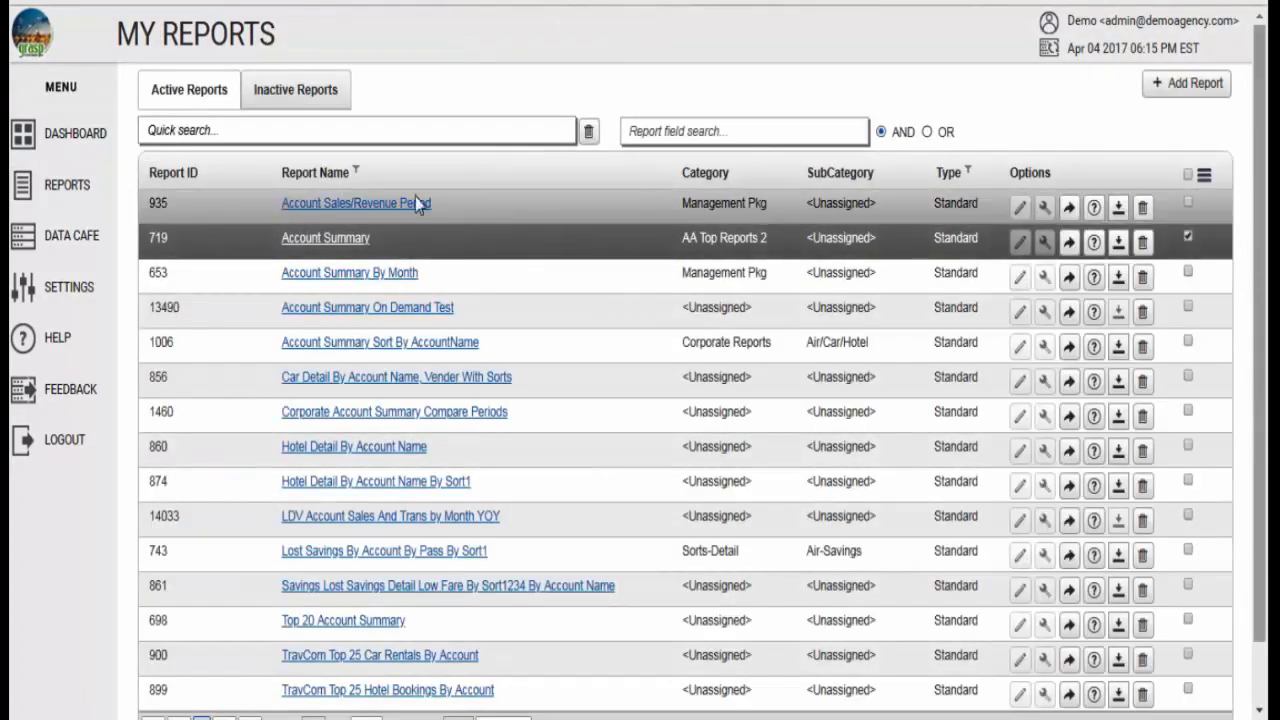
click(217, 230)
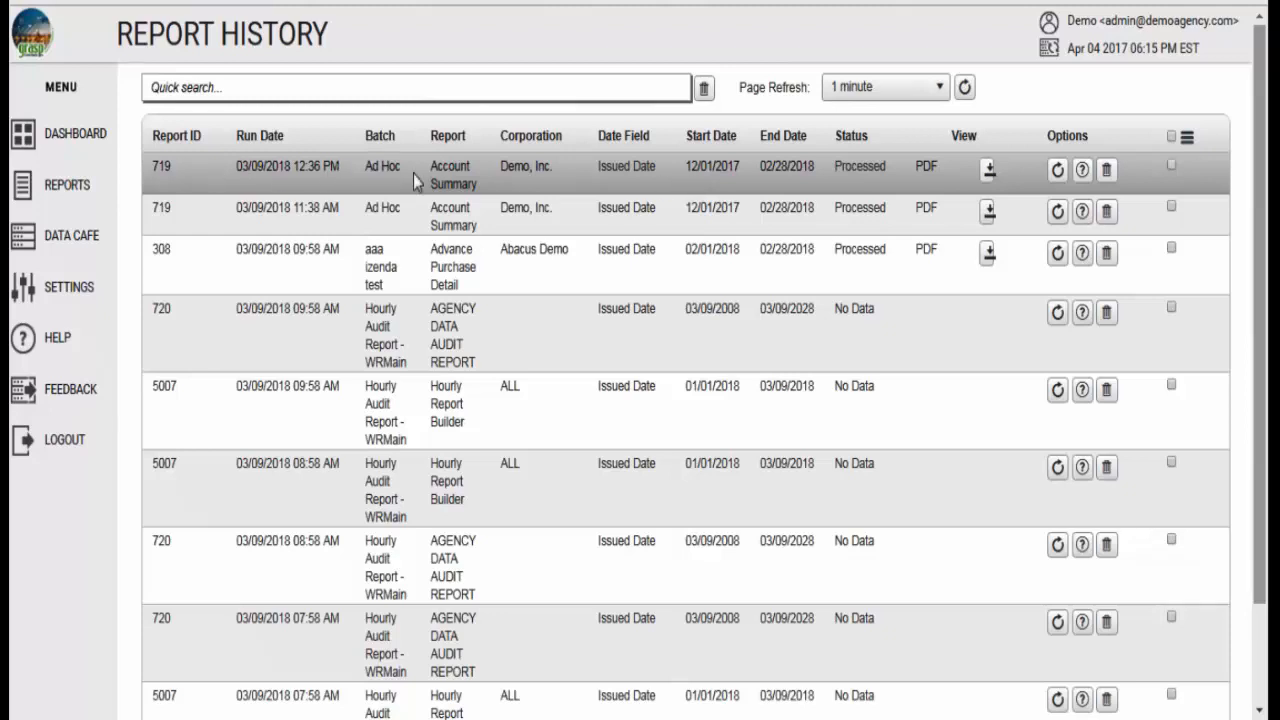
mouse_move(110, 186)
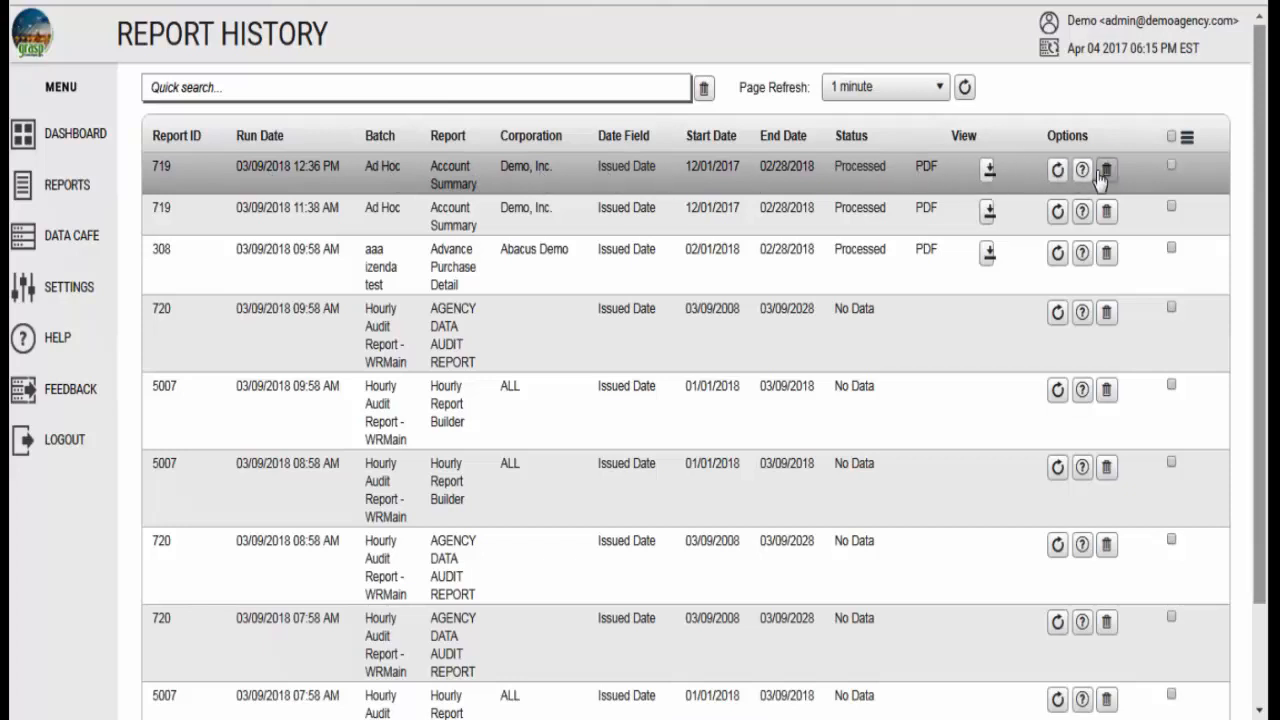
- Start an email for the 12:36 PM Account Summary report, review its recipients, delivery options and attached report, and cancel without sending
click(1172, 166)
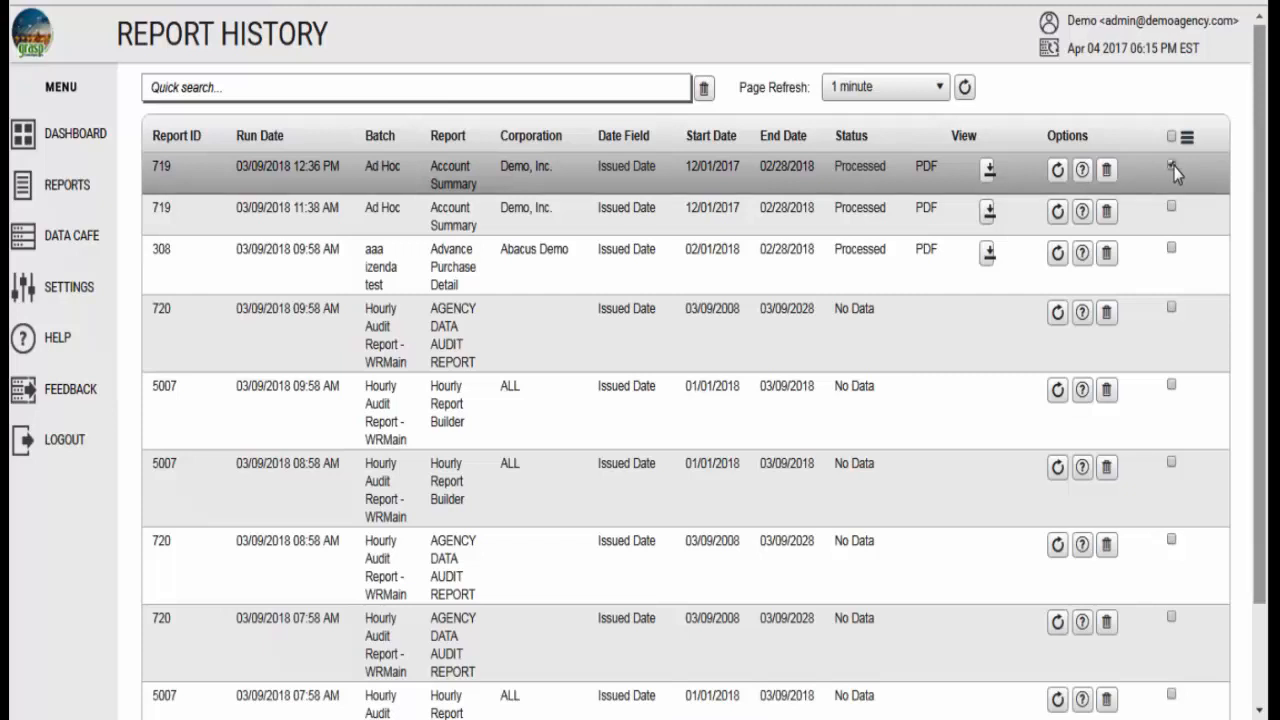
click(1187, 139)
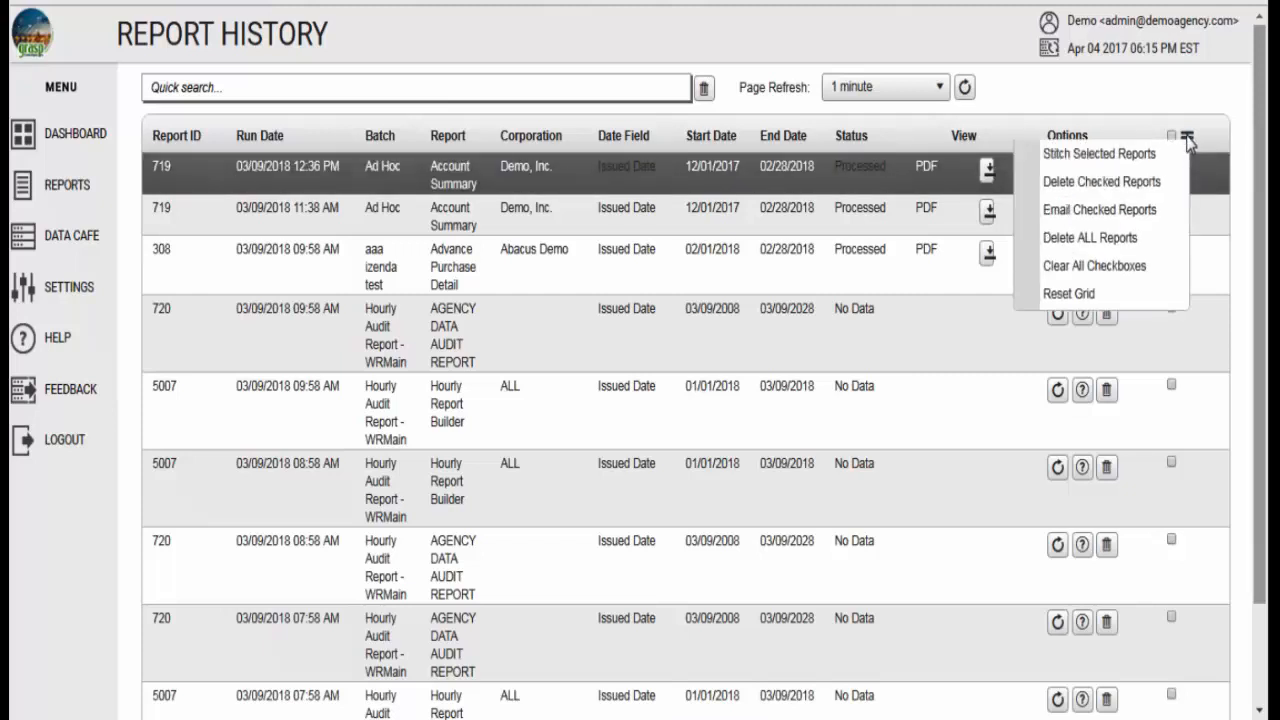
click(1079, 213)
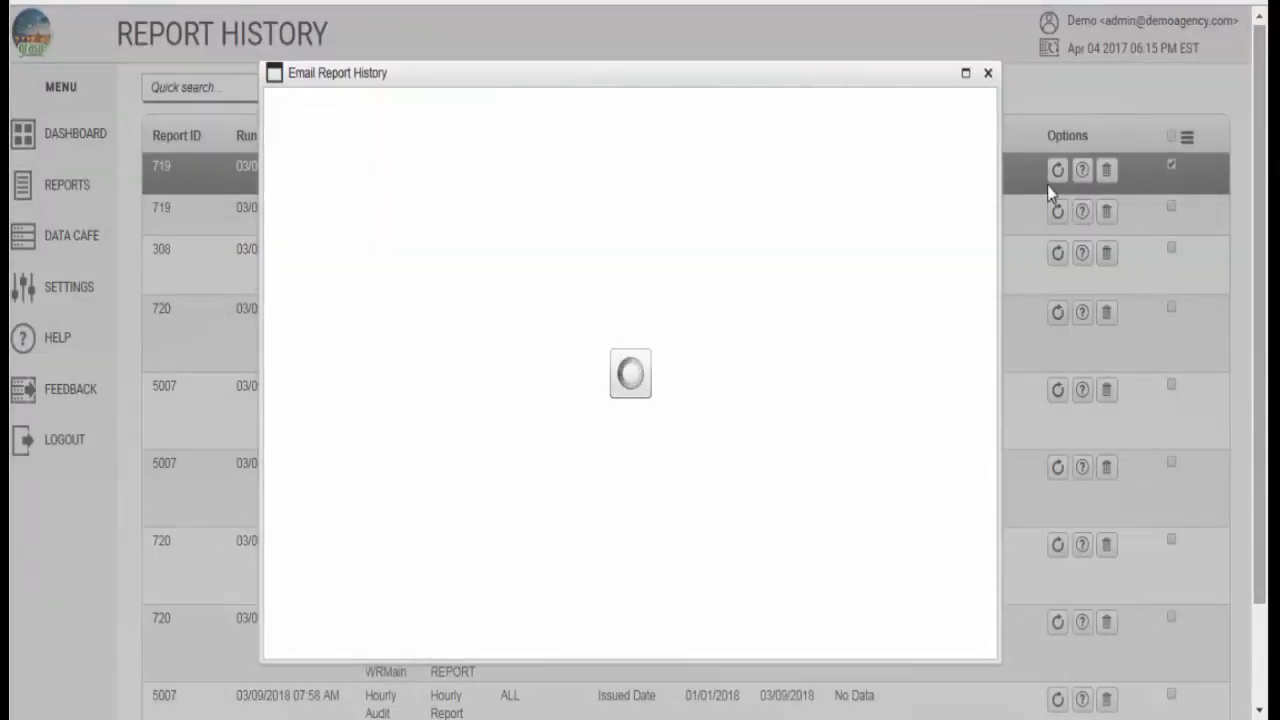
scroll(830, 385, down, 5)
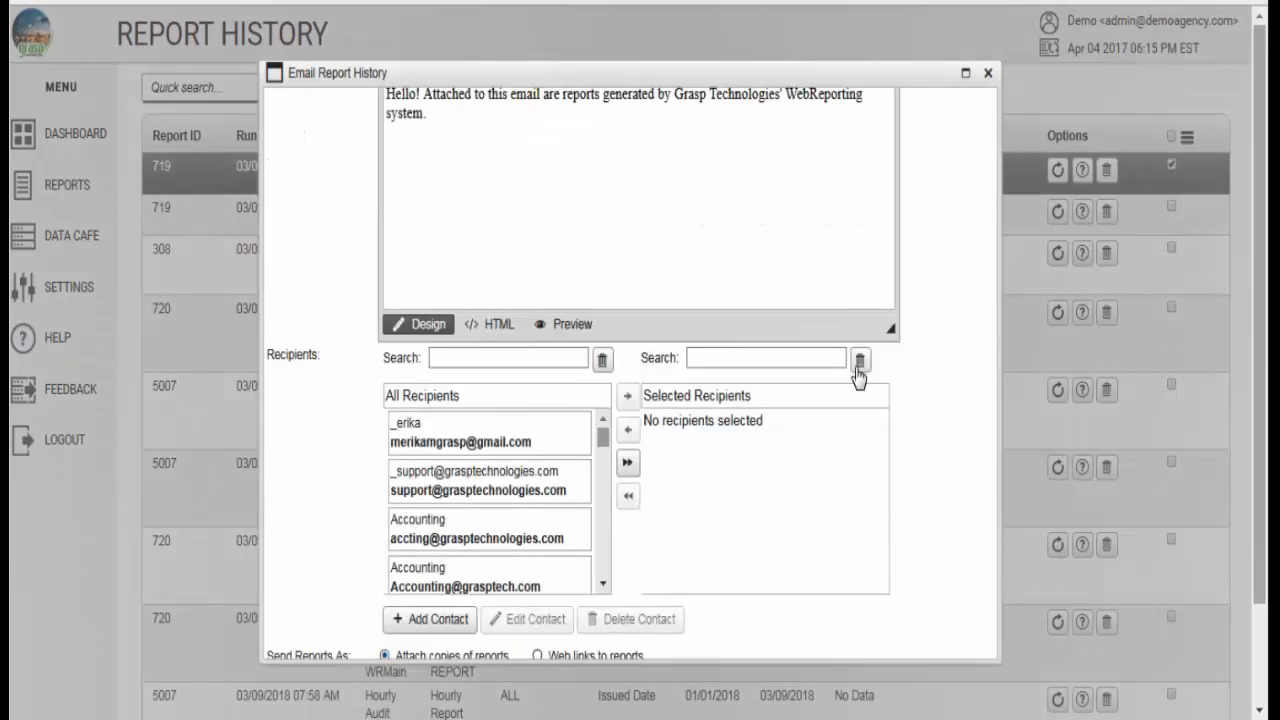
scroll(872, 376, down, 1)
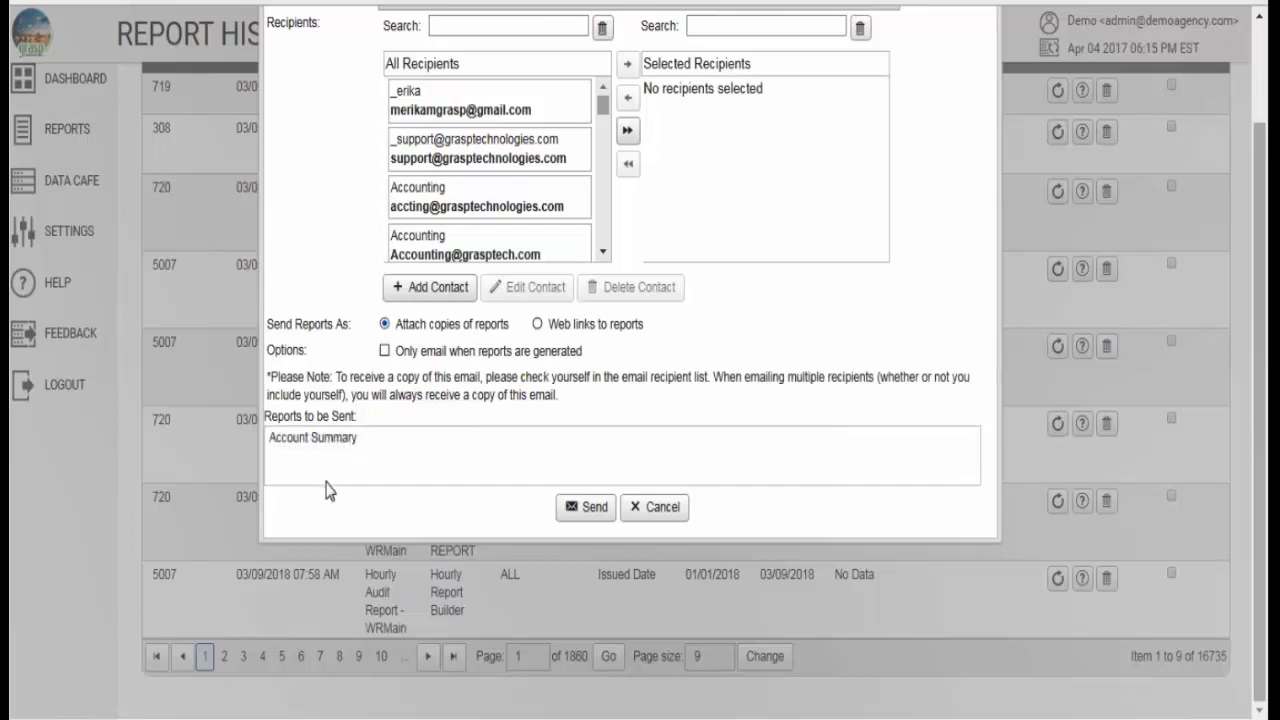
click(662, 507)
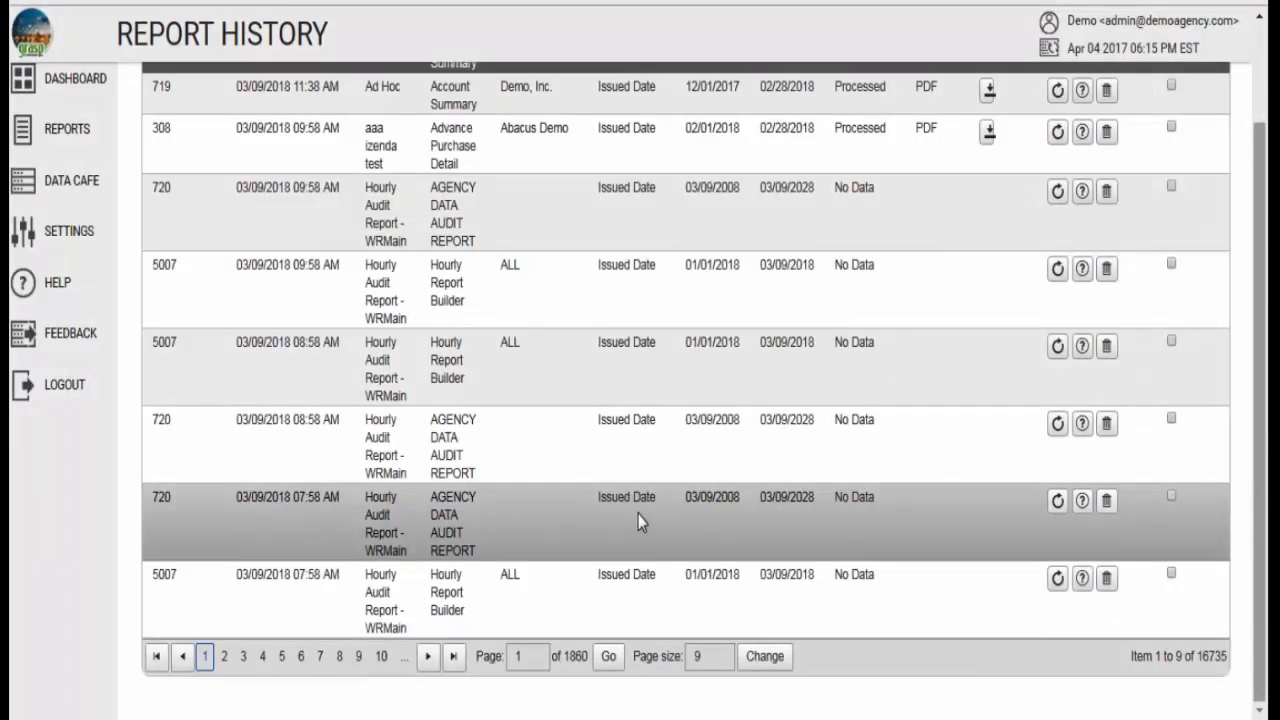
- Go to the report schedules and open the distribution settings of the listed test batch
scroll(638, 514, up, 2)
mouse_move(70, 295)
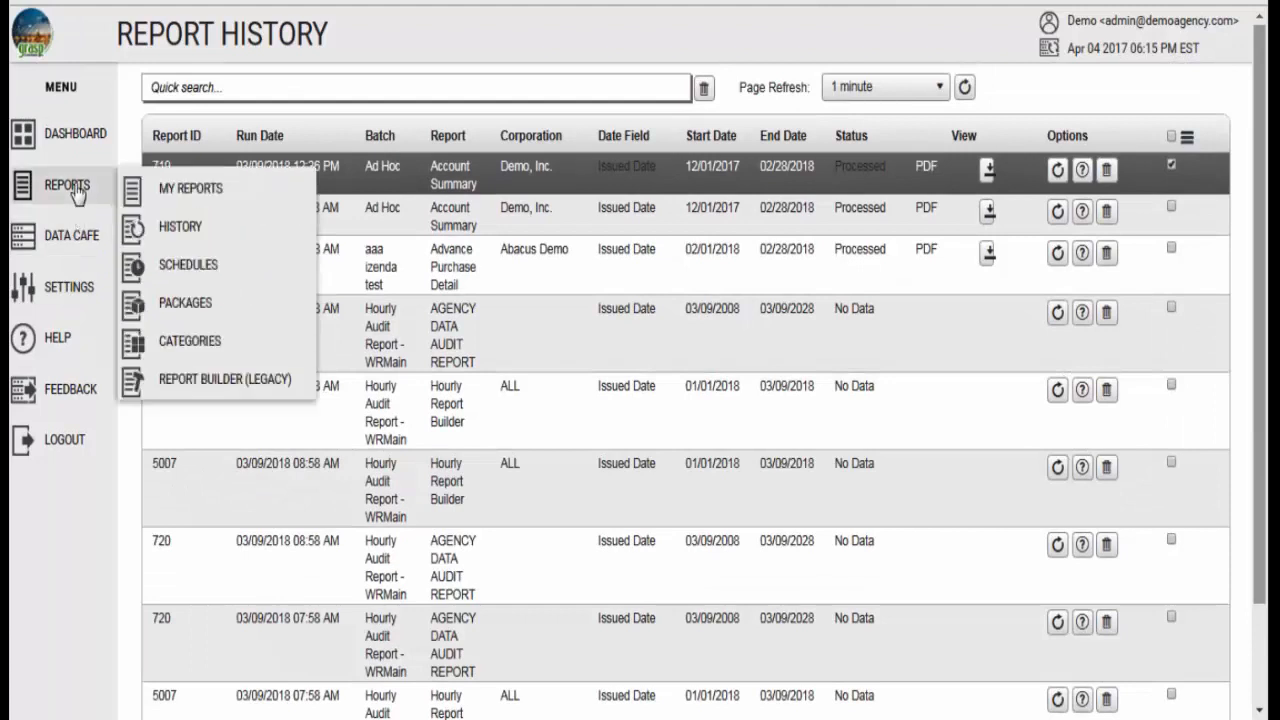
click(190, 266)
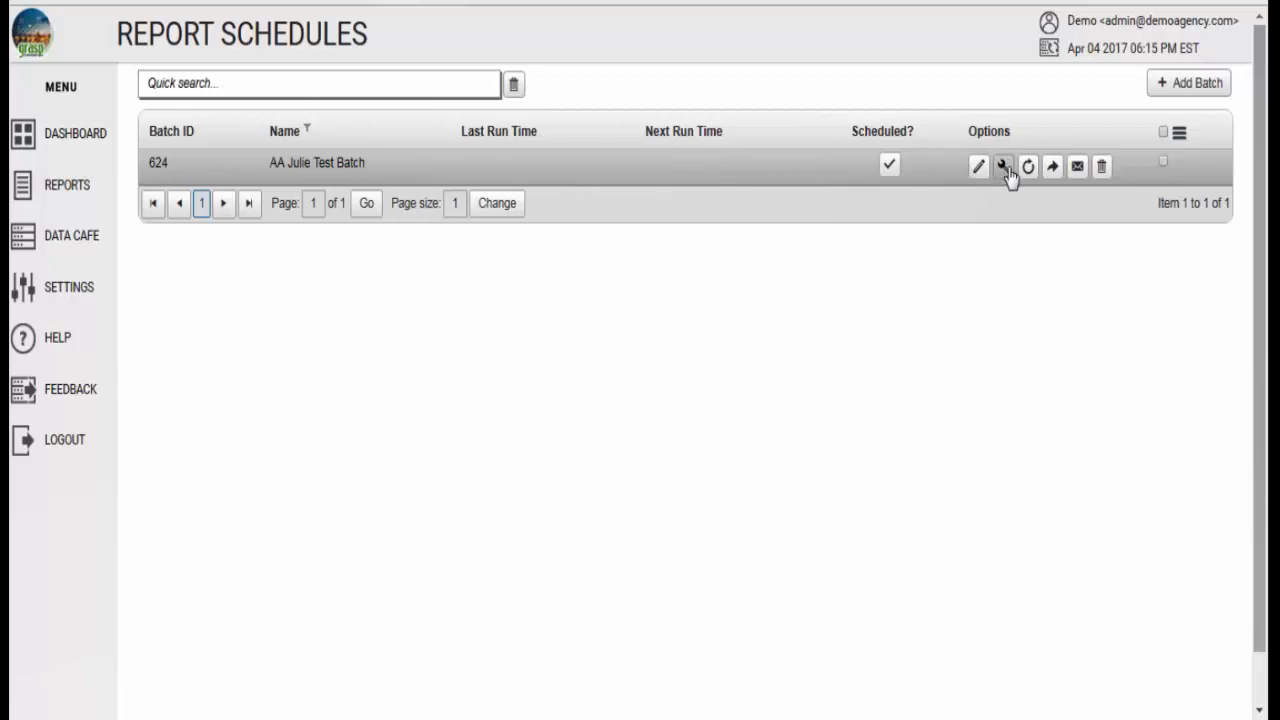
click(1077, 168)
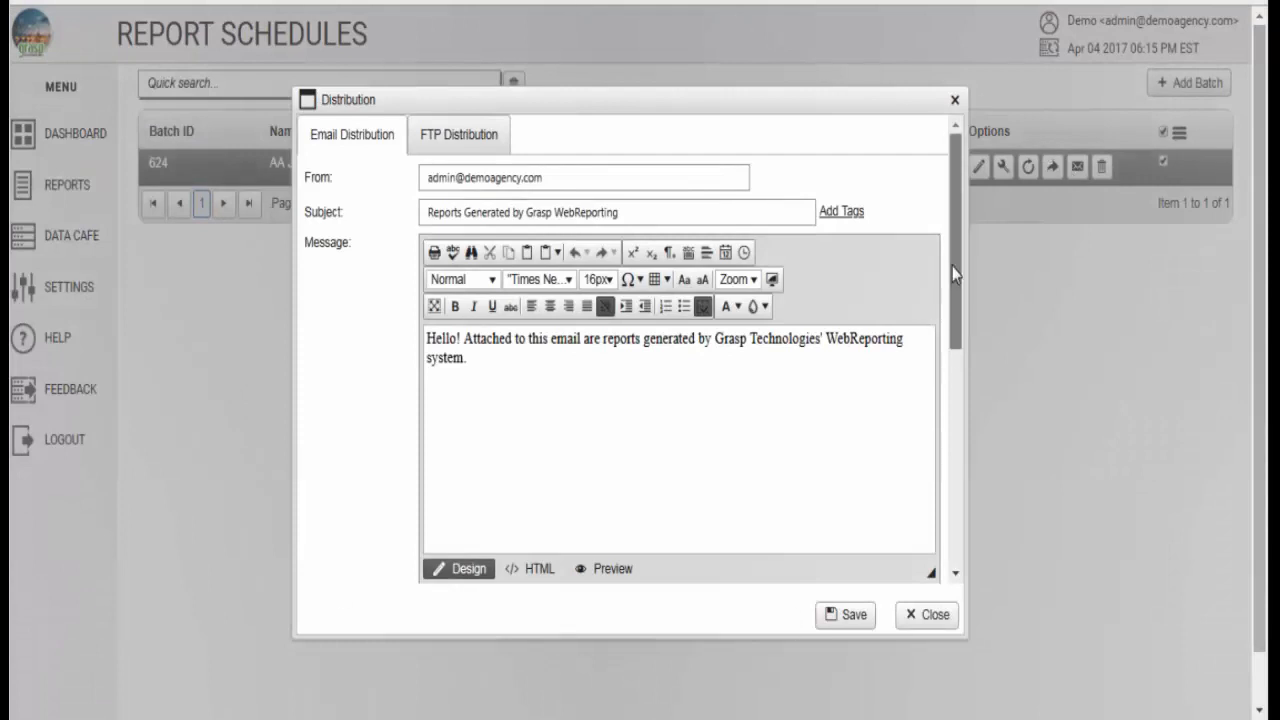
- Review the batch email's subject, message, recipients and delivery options, and close the distribution settings without saving
drag(954, 271, 945, 216)
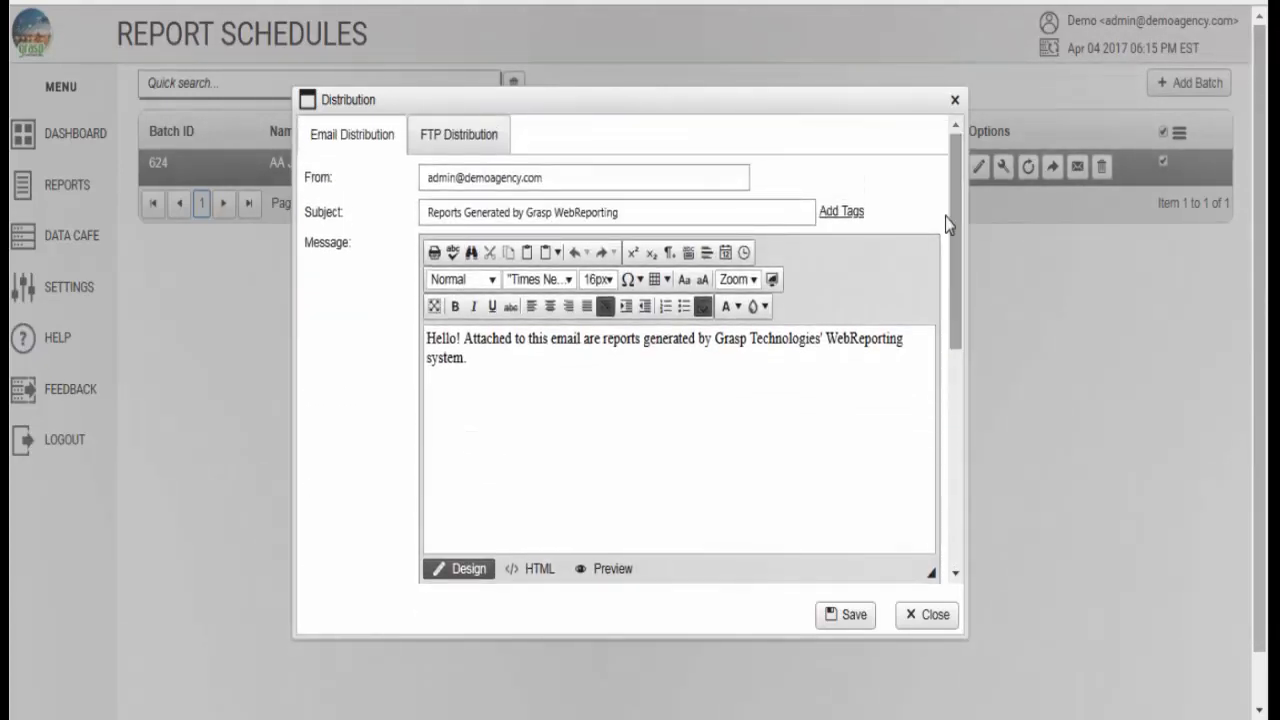
drag(654, 218, 418, 216)
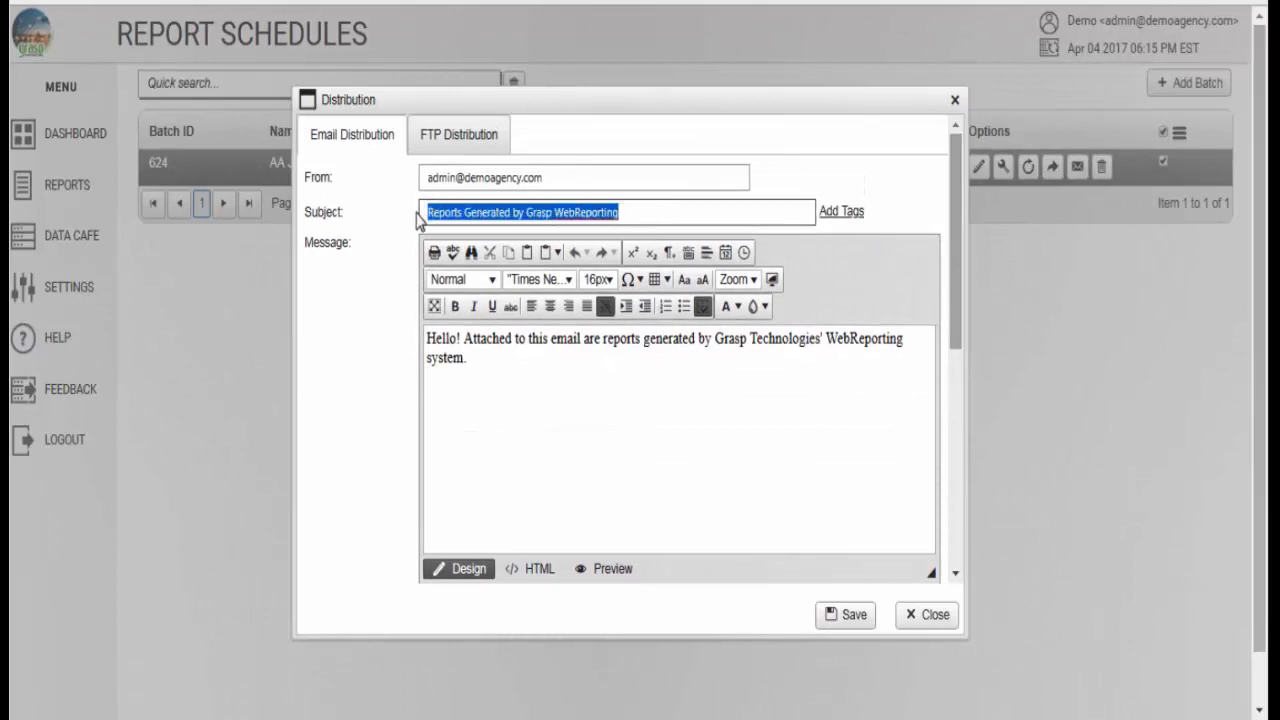
drag(428, 340, 486, 355)
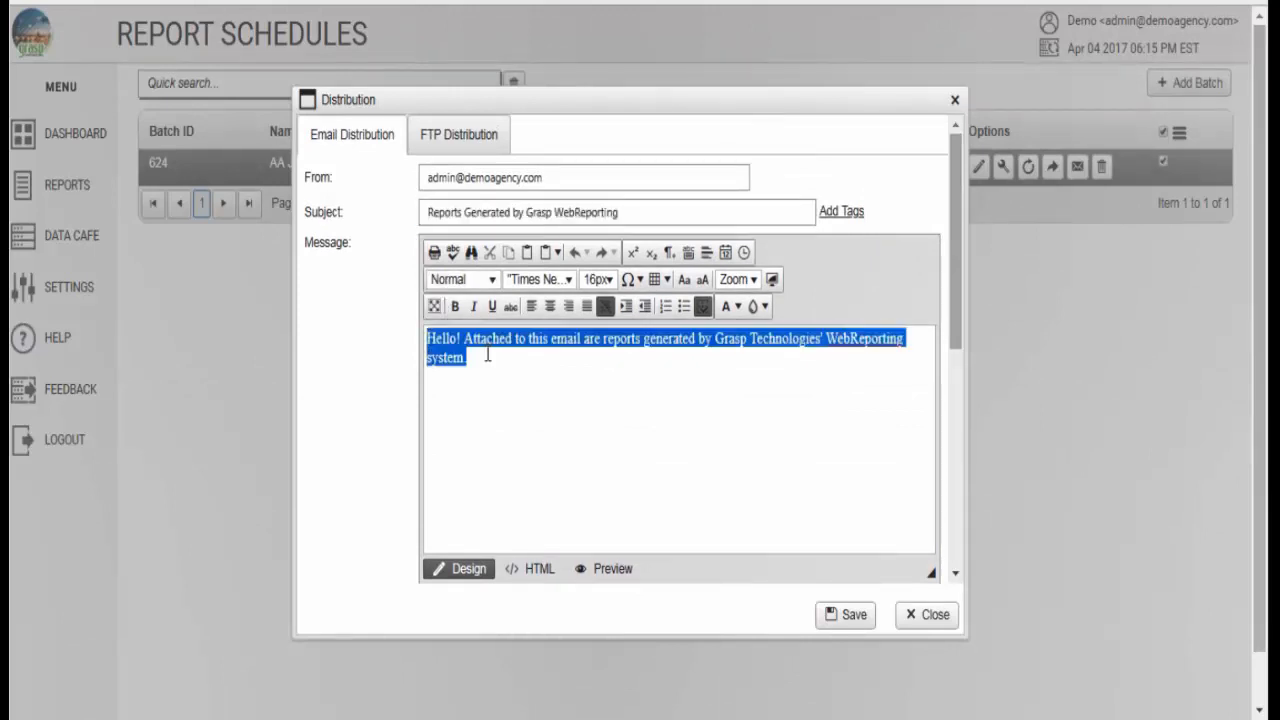
click(538, 366)
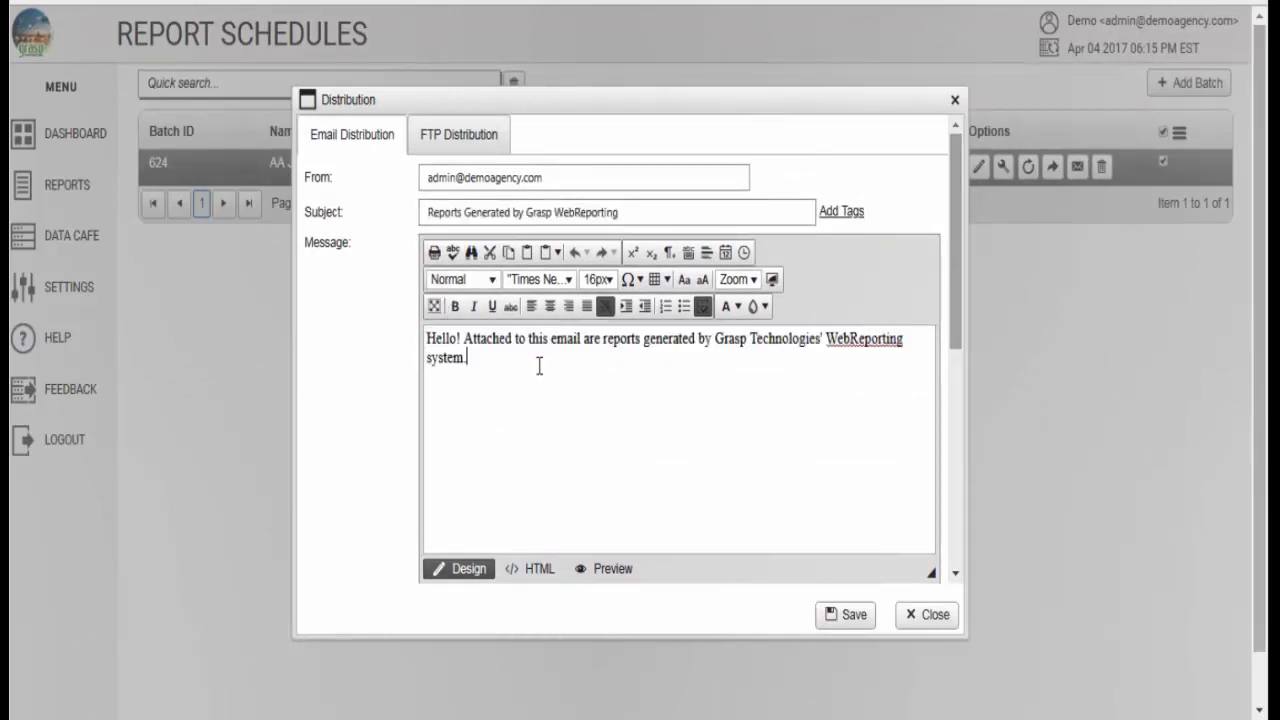
drag(955, 312, 953, 555)
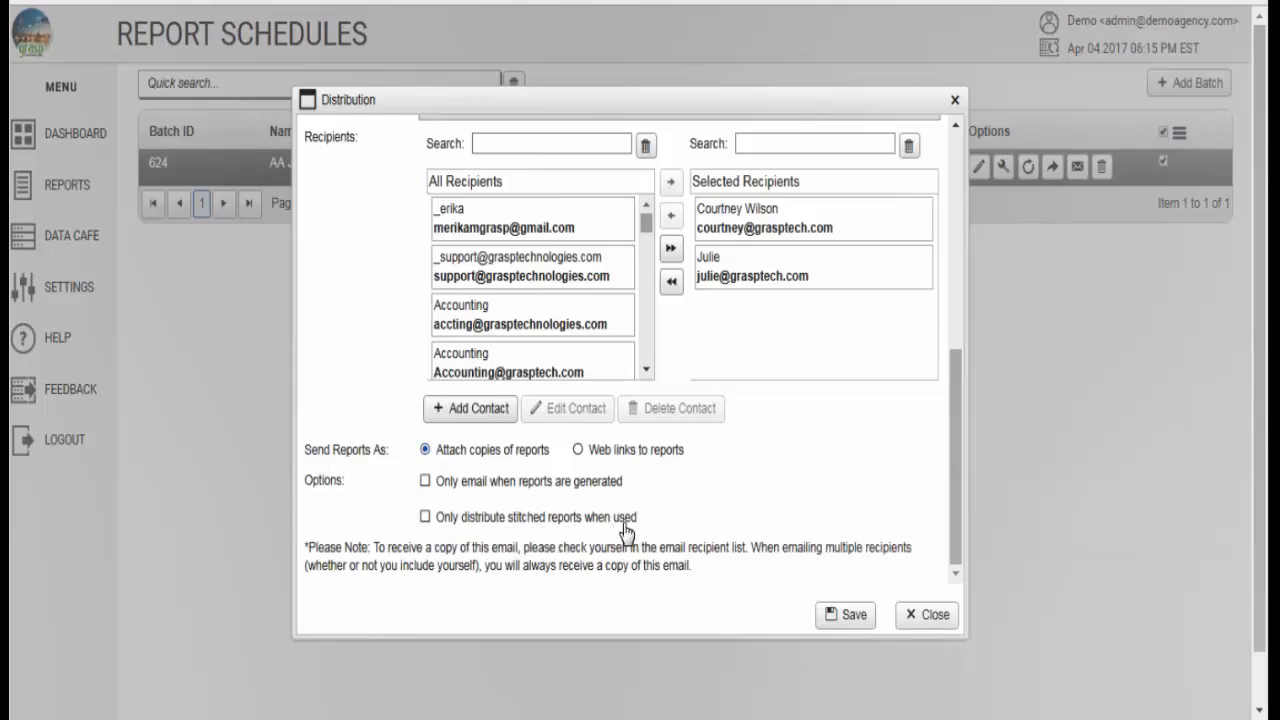
click(928, 616)
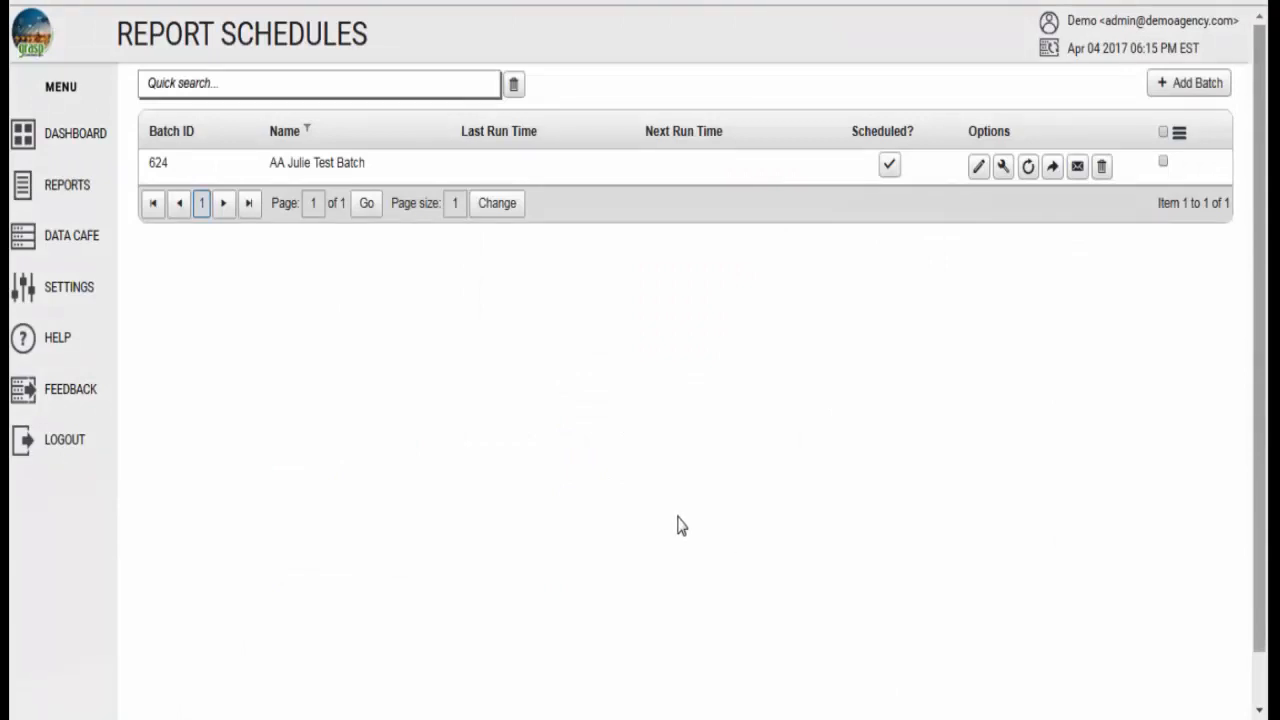